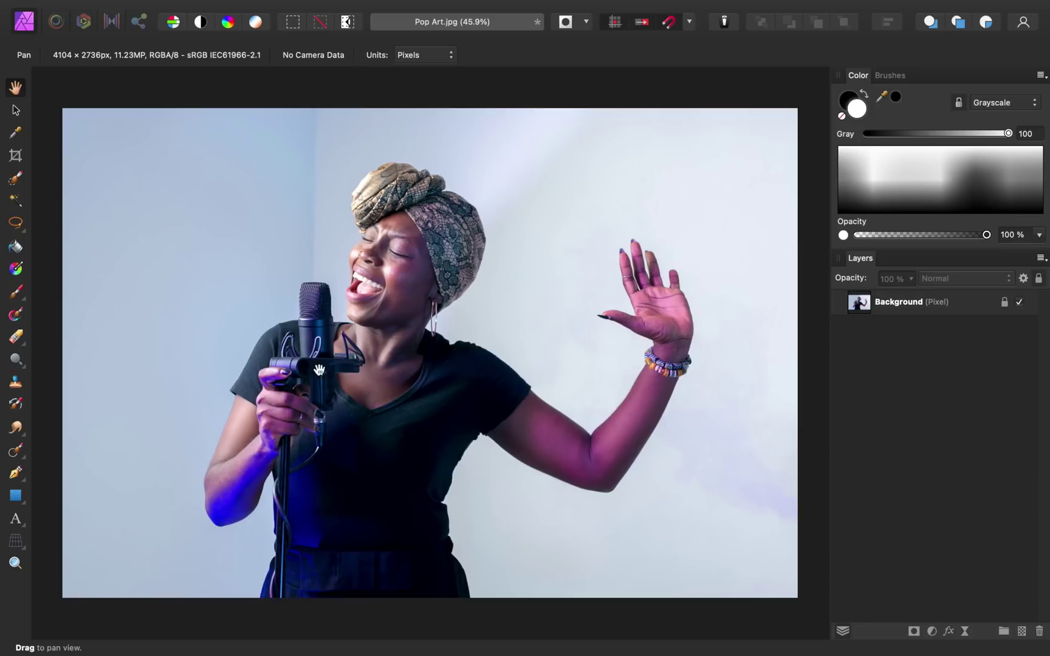
# - Paint a selection over the singer's turban, body, arm and hand with a 152 px Selection Brush
pyautogui.click(16, 178)
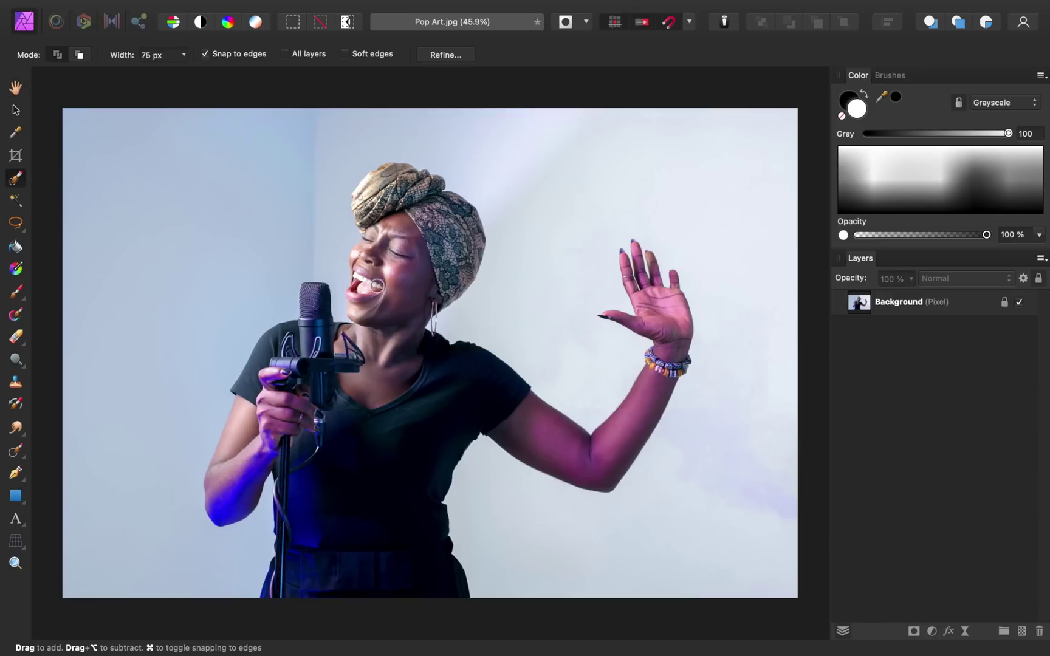
pyautogui.press(']')
pyautogui.press(']')
pyautogui.press(']')
pyautogui.press(']')
pyautogui.press(']')
pyautogui.press(']')
pyautogui.press(']')
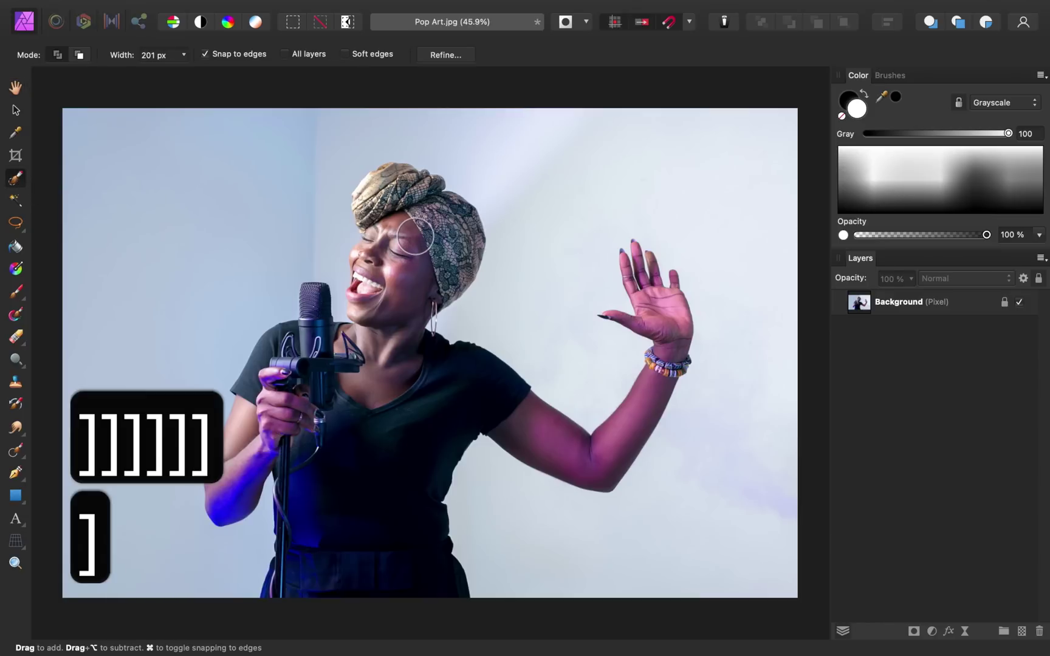
pyautogui.moveTo(395, 212)
pyautogui.mouseDown()
pyautogui.moveTo(420, 199)
pyautogui.moveTo(443, 242)
pyautogui.moveTo(423, 282)
pyautogui.moveTo(373, 264)
pyautogui.moveTo(359, 398)
pyautogui.moveTo(318, 356)
pyautogui.moveTo(251, 452)
pyautogui.moveTo(337, 465)
pyautogui.moveTo(310, 561)
pyautogui.moveTo(287, 586)
pyautogui.moveTo(308, 526)
pyautogui.moveTo(292, 491)
pyautogui.mouseUp()
pyautogui.press('[')
pyautogui.press('[')
pyautogui.press('[')
pyautogui.press('[')
pyautogui.press('[')
pyautogui.press('[')
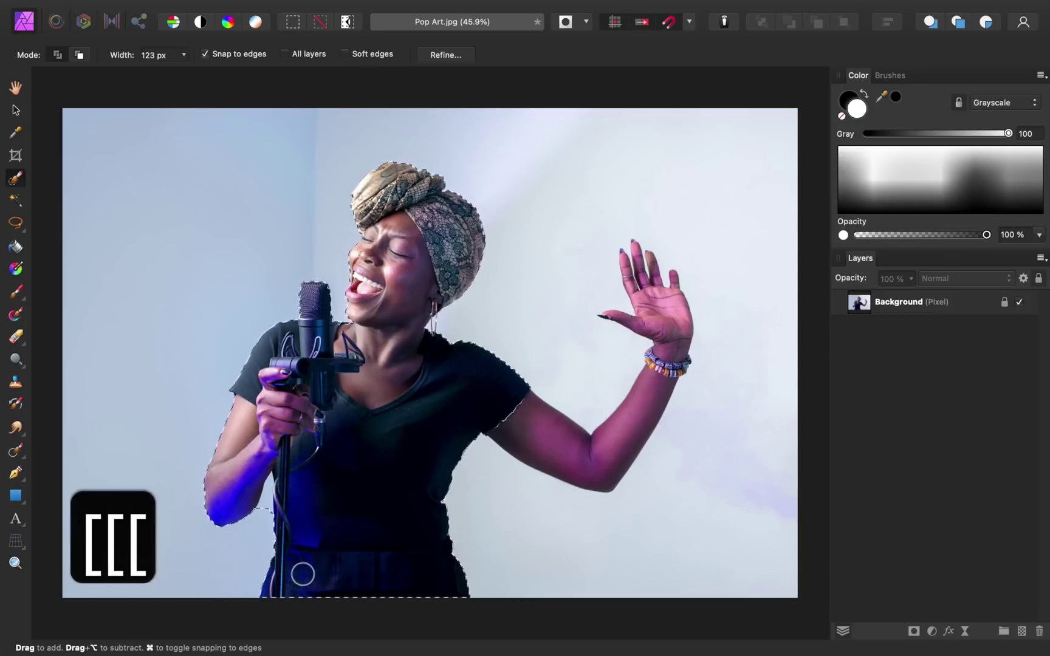
pyautogui.press(']')
pyautogui.press(']')
pyautogui.press(']')
pyautogui.press(']')
pyautogui.press(']')
pyautogui.moveTo(497, 441)
pyautogui.mouseDown()
pyautogui.moveTo(503, 418)
pyautogui.moveTo(540, 432)
pyautogui.moveTo(667, 341)
pyautogui.moveTo(657, 310)
pyautogui.mouseUp()
# - Zoom into the raised hand and add the middle finger's dark edge using a 5 px brush
pyautogui.scroll(3, 657, 310)
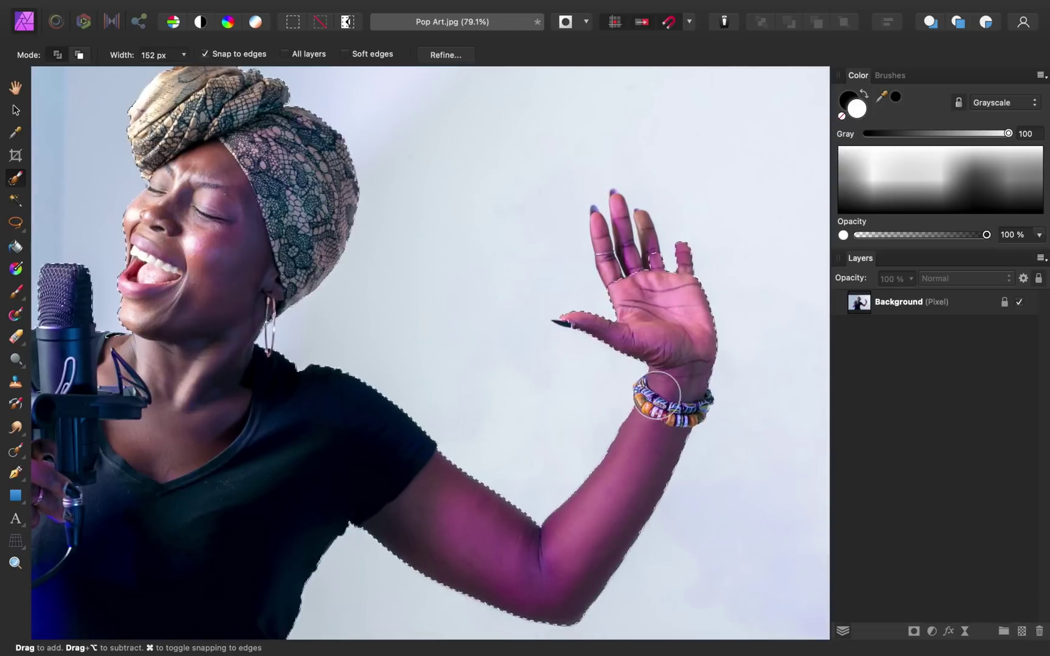
pyautogui.scroll(3, 662, 404)
pyautogui.press('[')
pyautogui.press('[')
pyautogui.press('[')
pyautogui.press('[')
pyautogui.press('[')
pyautogui.press('[')
pyautogui.press('[')
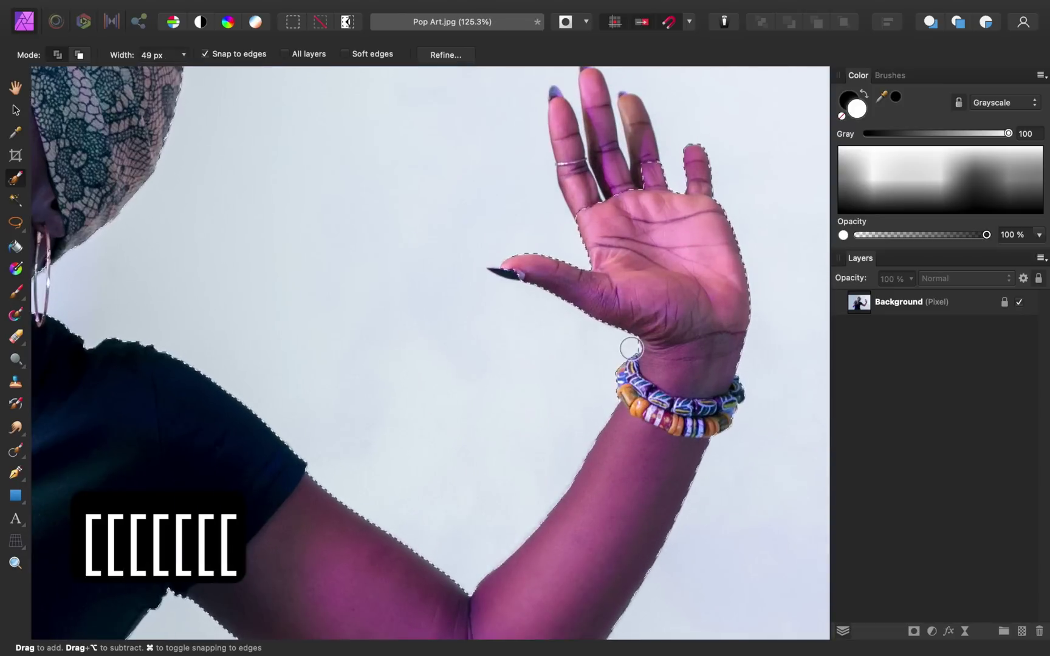
pyautogui.press('[')
pyautogui.press('[')
pyautogui.press('[')
pyautogui.scroll(3, 602, 345)
pyautogui.hscroll(2, 602, 345)
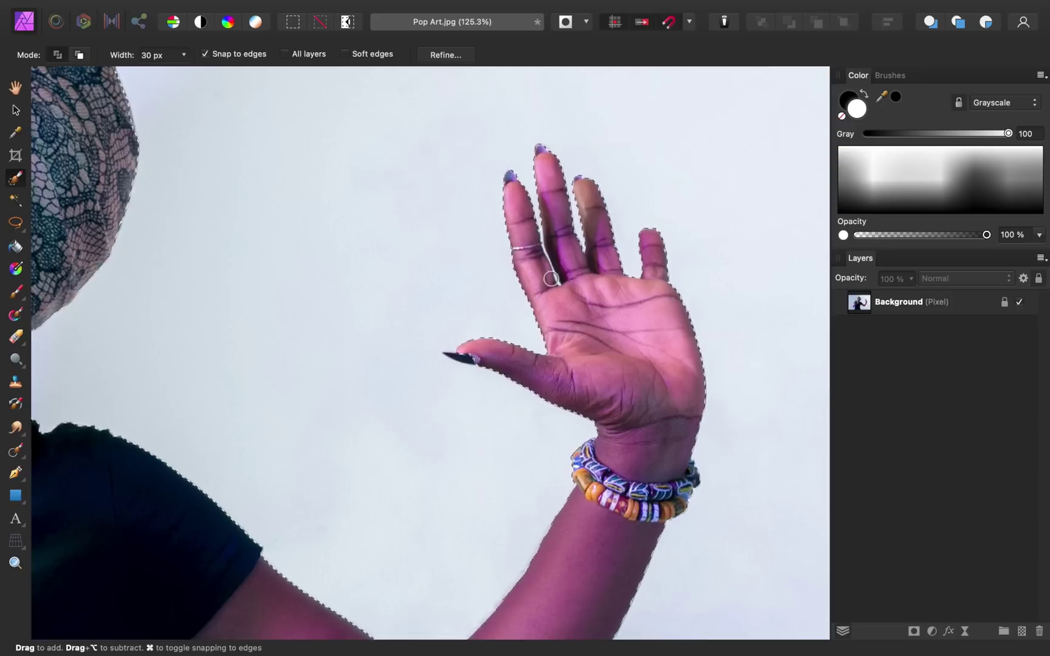
pyautogui.scroll(1, 535, 289)
pyautogui.press('[')
pyautogui.press('[')
pyautogui.press('[')
pyautogui.press('[')
pyautogui.press('[')
pyautogui.press('[')
pyautogui.press('[')
pyautogui.press('[')
pyautogui.press('[')
pyautogui.scroll(3, 535, 290)
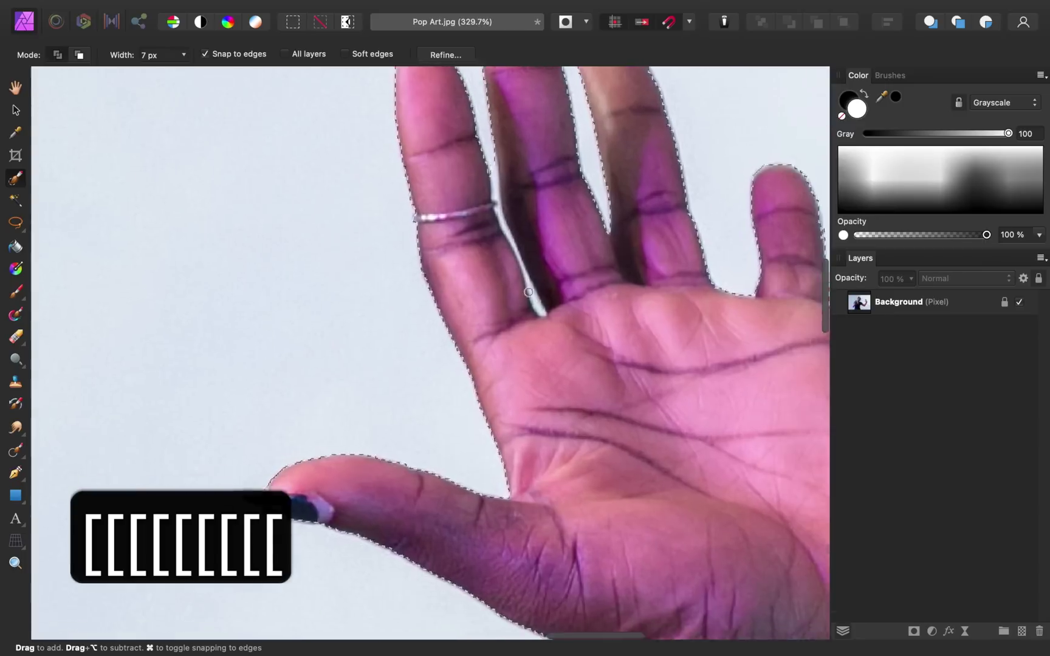
pyautogui.scroll(1, 487, 232)
pyautogui.press('[')
pyautogui.press('[')
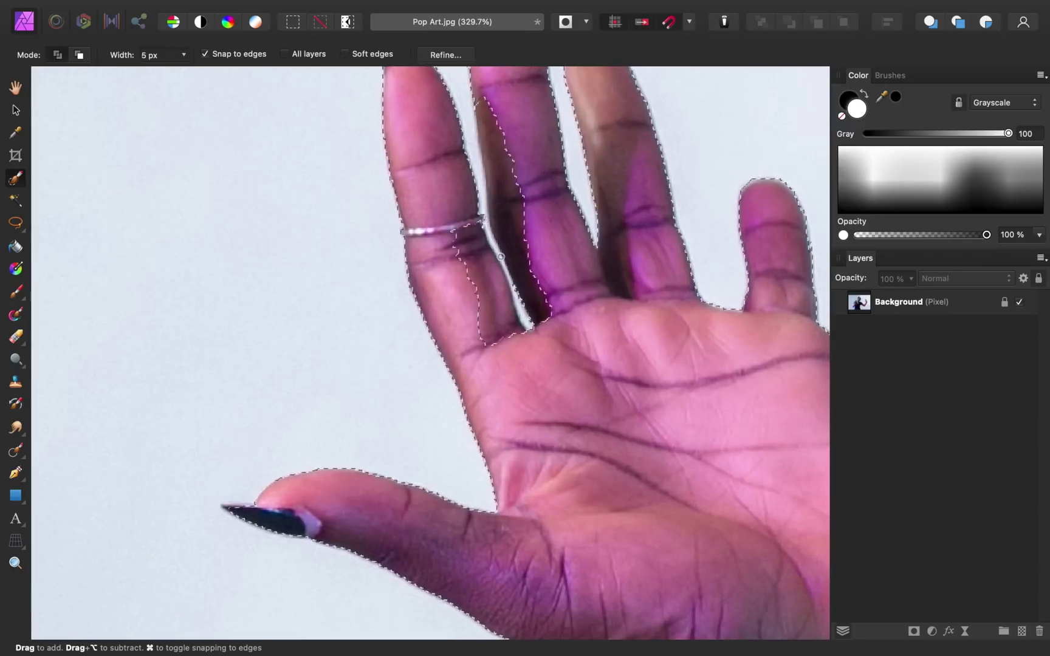
pyautogui.moveTo(480, 254)
pyautogui.mouseDown()
pyautogui.moveTo(486, 171)
pyautogui.moveTo(504, 219)
pyautogui.moveTo(497, 144)
pyautogui.mouseUp()
# - Add the remaining finger edges to the selection, widening the brush to 13 px
pyautogui.hscroll(-10, 526, 200)
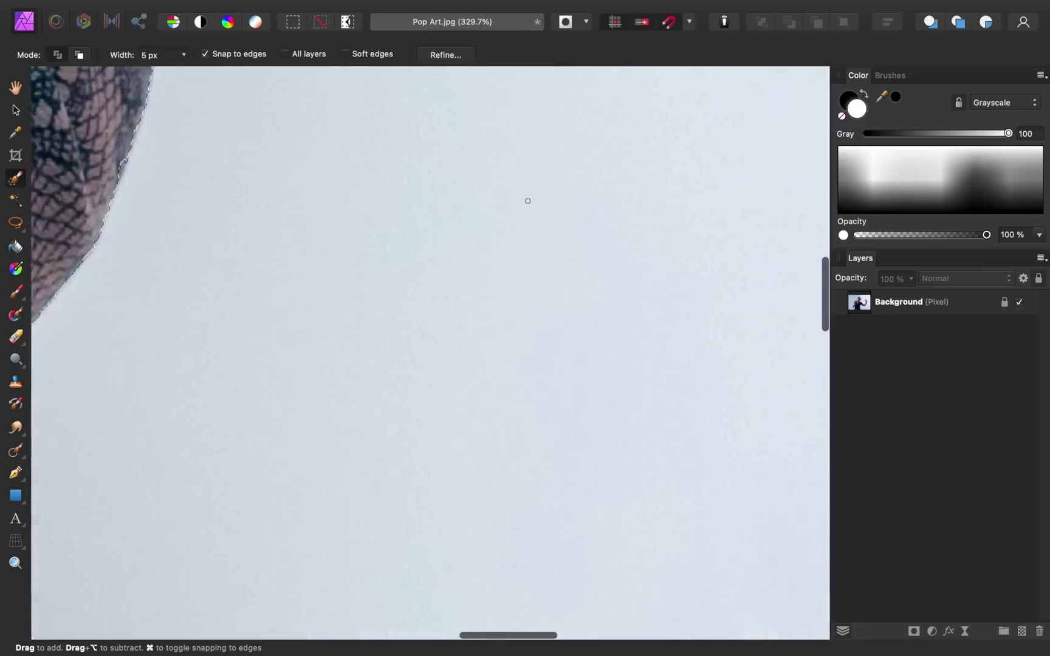
pyautogui.scroll(-2, 517, 274)
pyautogui.moveTo(517, 274)
pyautogui.mouseDown()
pyautogui.moveTo(524, 244)
pyautogui.moveTo(515, 395)
pyautogui.moveTo(484, 307)
pyautogui.moveTo(491, 263)
pyautogui.moveTo(498, 417)
pyautogui.moveTo(503, 293)
pyautogui.moveTo(517, 274)
pyautogui.moveTo(502, 361)
pyautogui.moveTo(516, 277)
pyautogui.moveTo(509, 403)
pyautogui.moveTo(495, 394)
pyautogui.moveTo(506, 396)
pyautogui.moveTo(522, 315)
pyautogui.mouseUp()
pyautogui.scroll(-5, 523, 315)
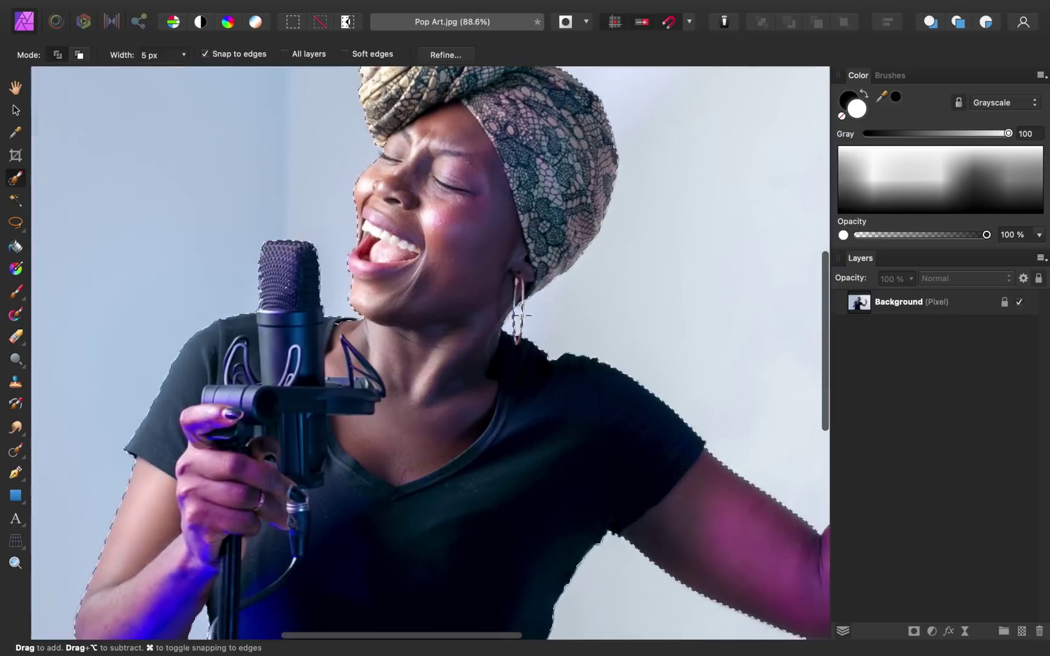
pyautogui.scroll(5, 226, 334)
pyautogui.press(']')
pyautogui.press(']')
pyautogui.press(']')
pyautogui.press(']')
pyautogui.press(']')
pyautogui.press(']')
pyautogui.press(']')
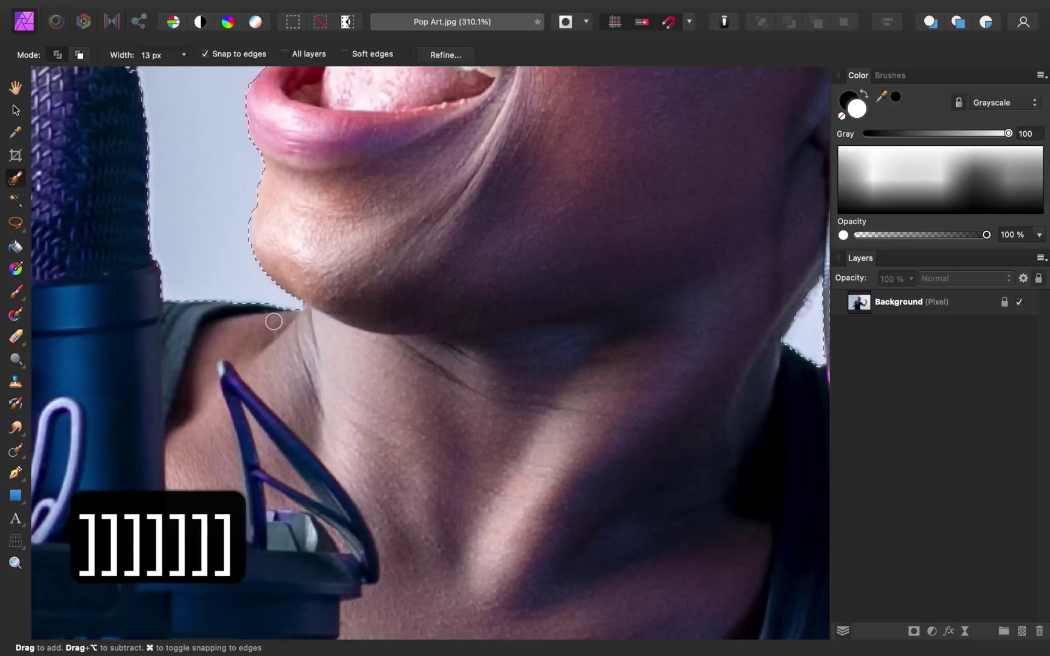
pyautogui.scroll(-3, 274, 321)
pyautogui.scroll(-5, 292, 177)
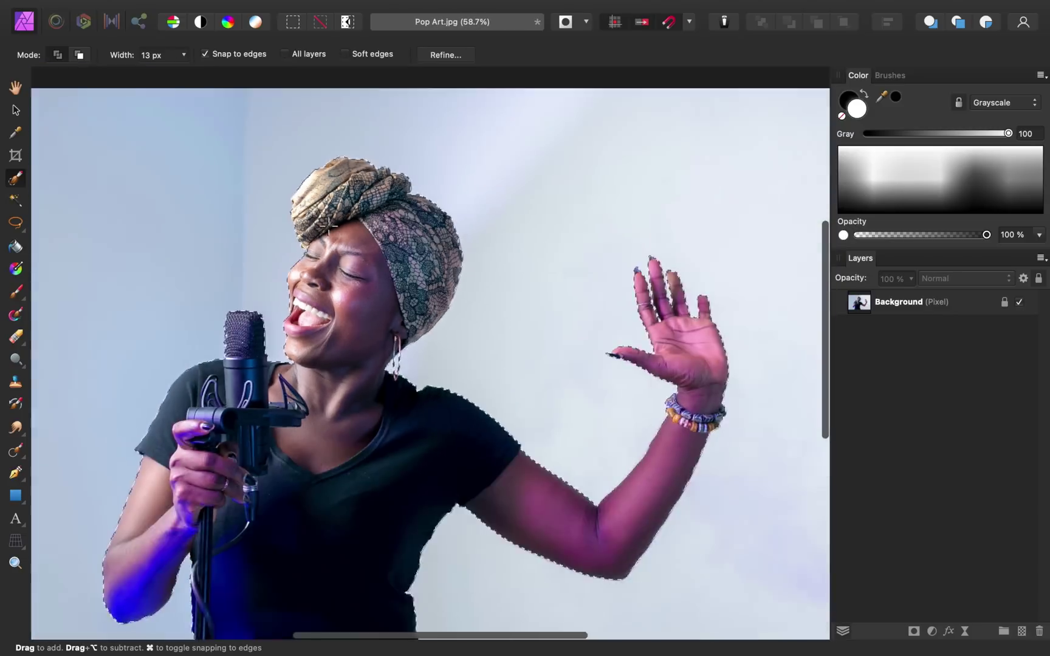
pyautogui.scroll(-3, 328, 228)
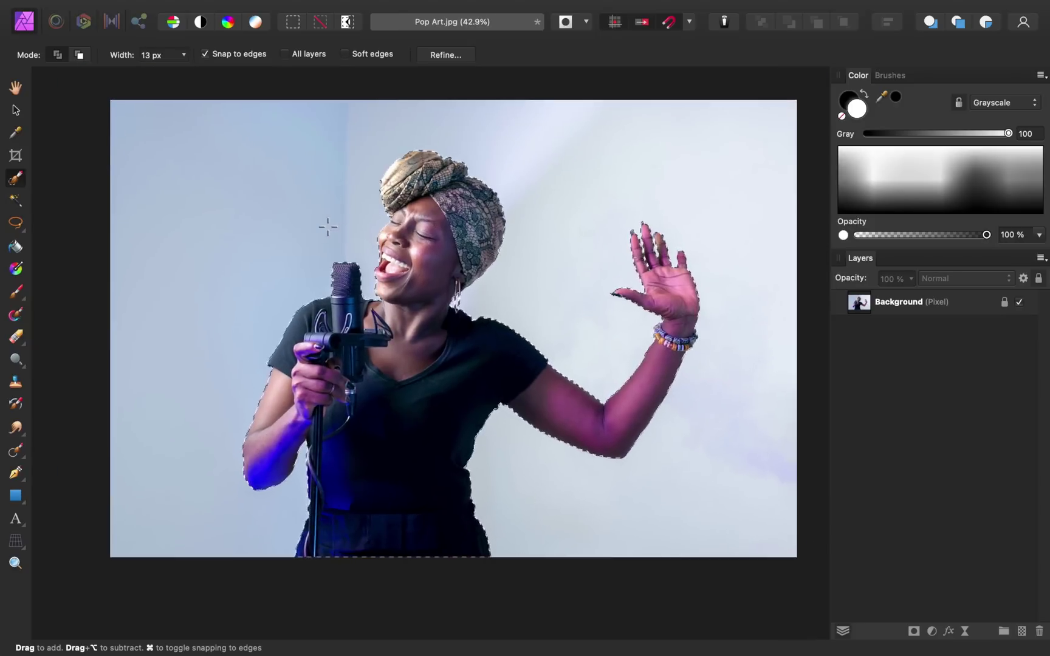
# - Copy the selected singer from the Background layer onto a new layer, deselect, and hide the original photo
pyautogui.click(904, 306)
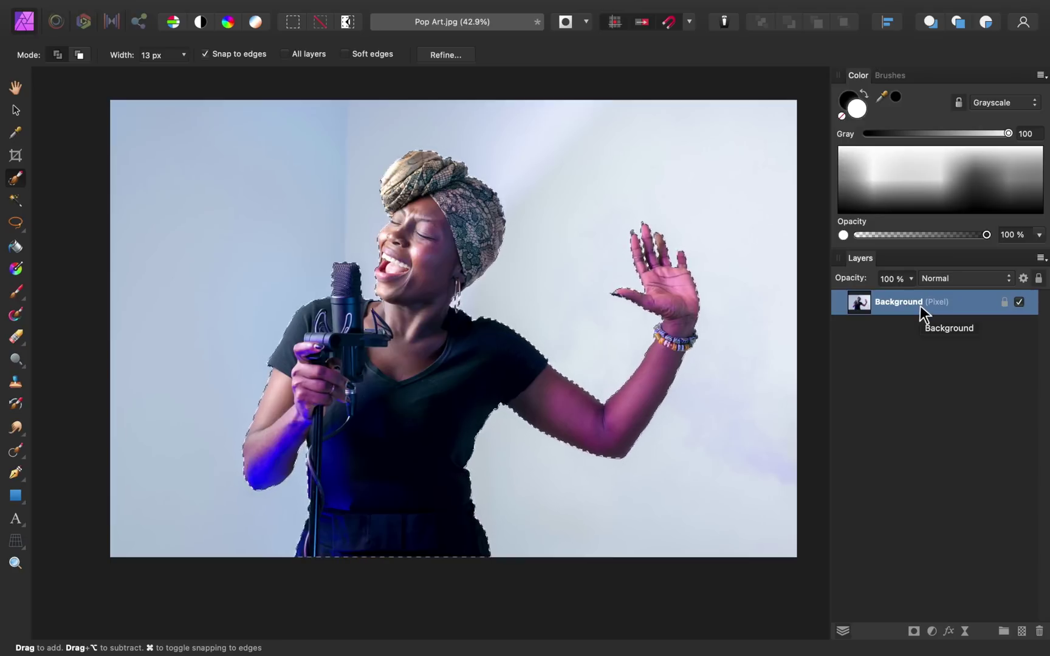
pyautogui.press('super+j')
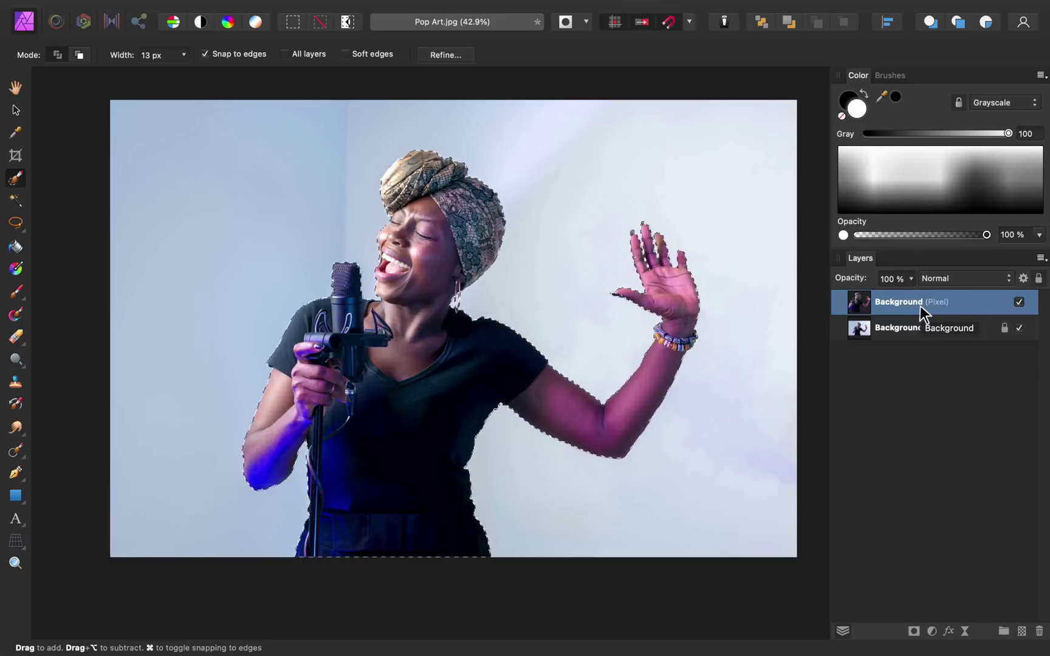
pyautogui.press('super+d')
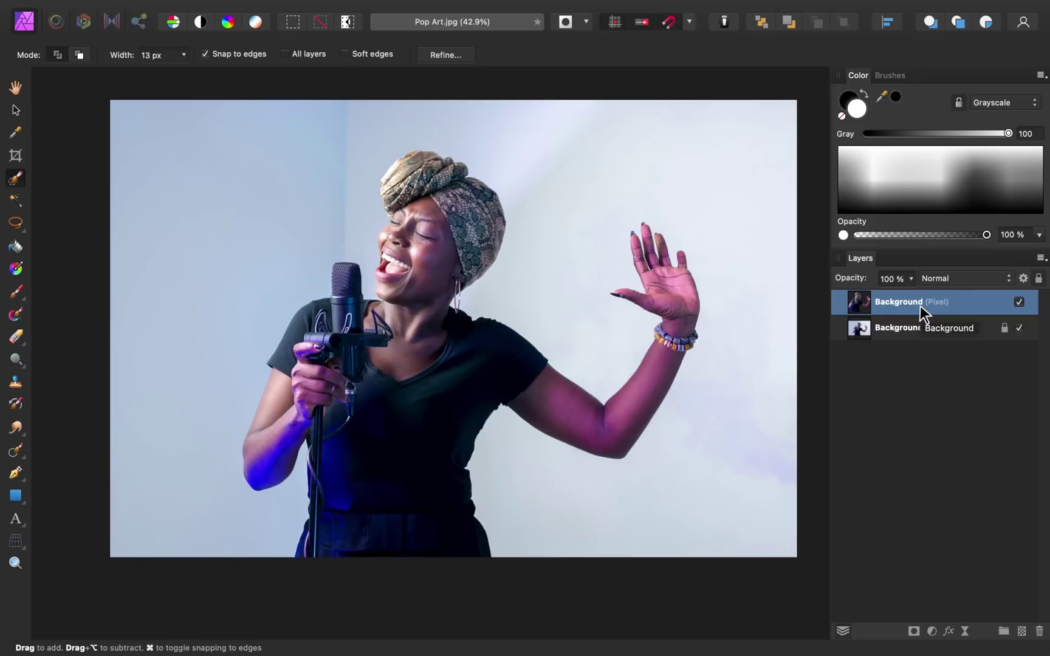
pyautogui.click(1019, 328)
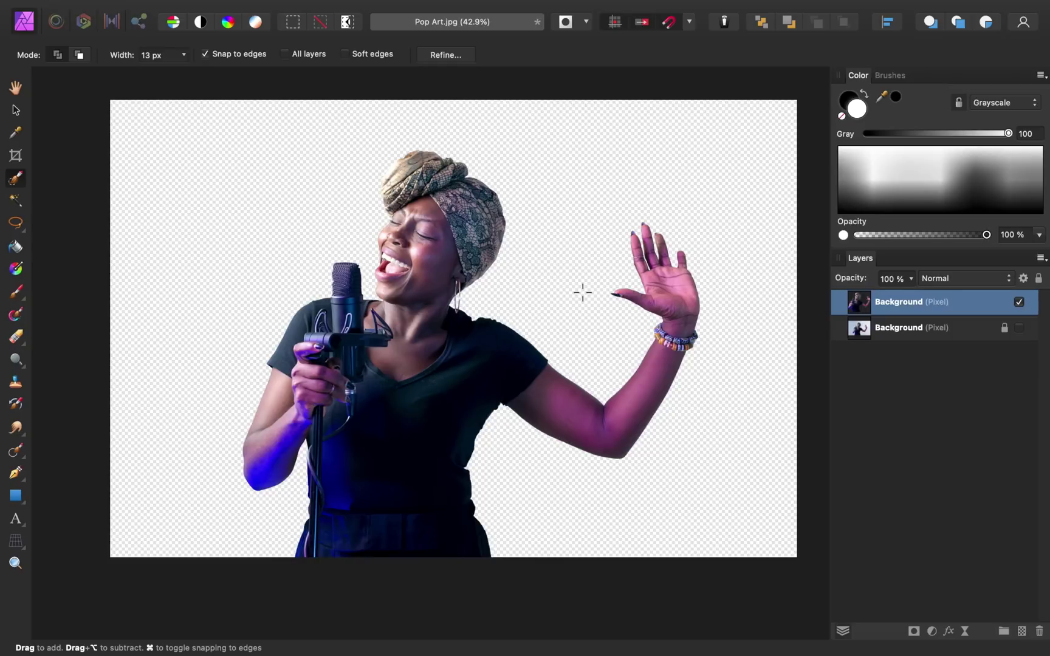
# - Draw a white rectangle over the whole canvas and place it beneath the cut-out singer layer
pyautogui.click(17, 496)
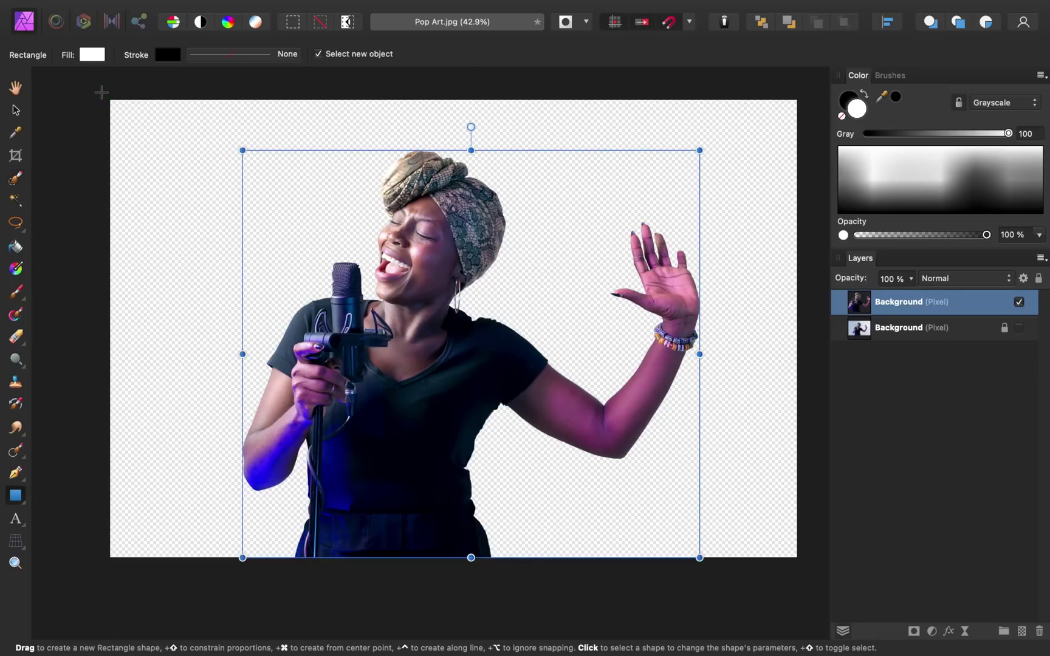
pyautogui.moveTo(101, 93); pyautogui.dragTo(796, 557)
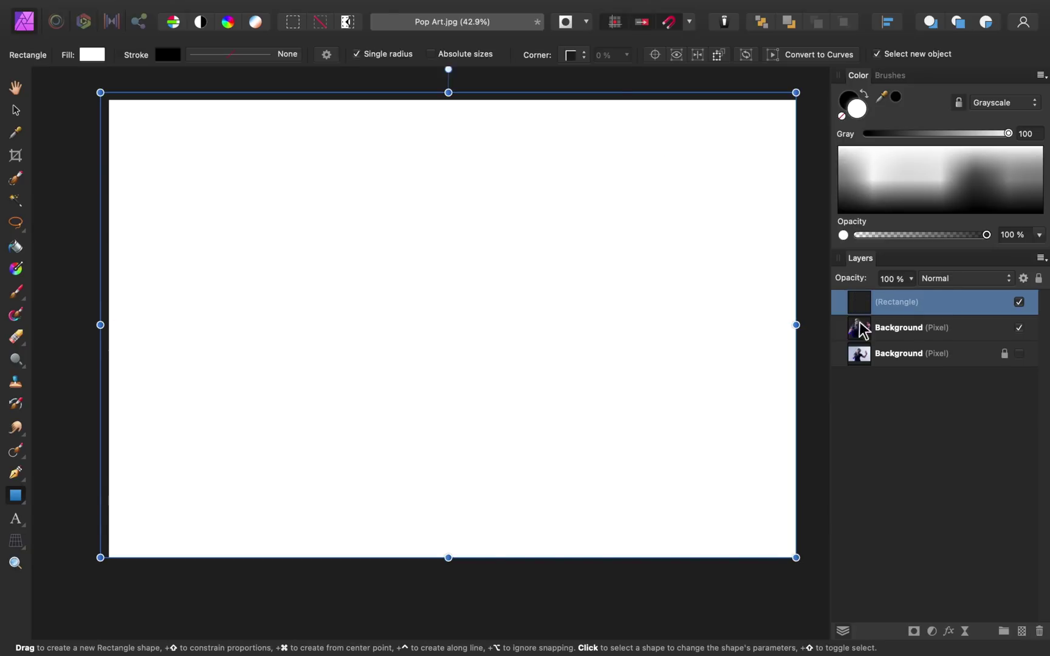
pyautogui.moveTo(878, 302); pyautogui.dragTo(861, 335)
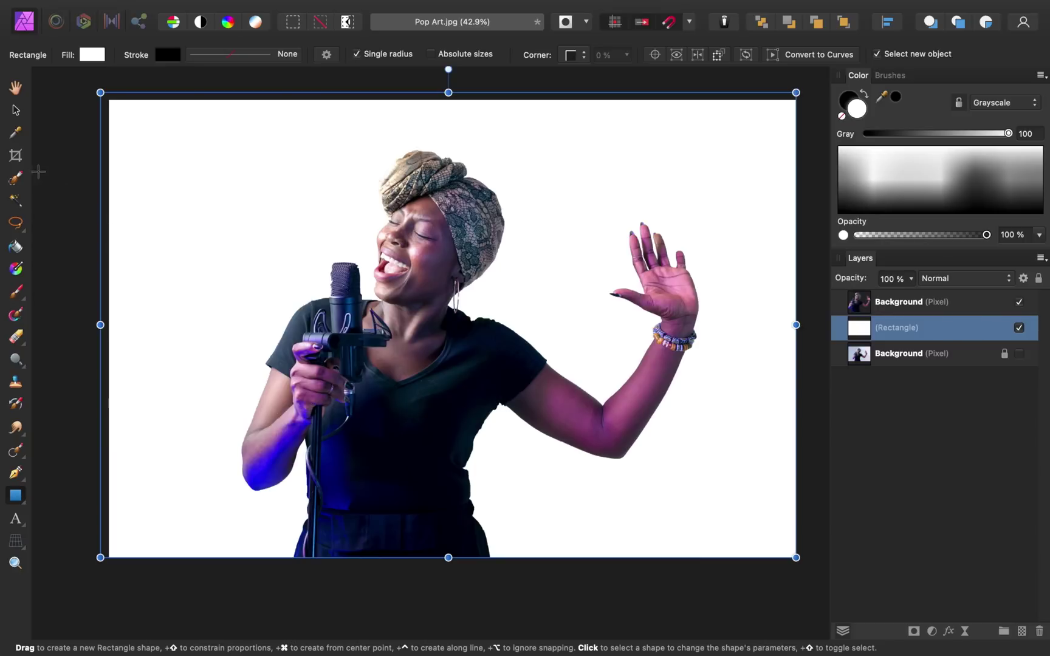
# - Crop a strip off the top of the image
pyautogui.press('c')
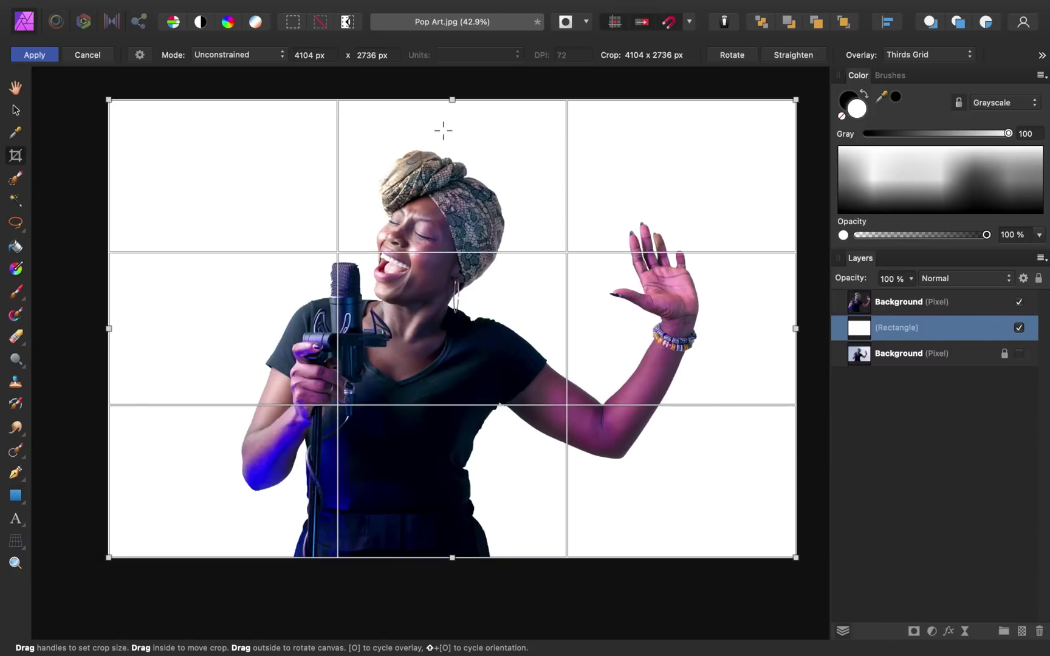
pyautogui.moveTo(452, 100); pyautogui.dragTo(451, 150)
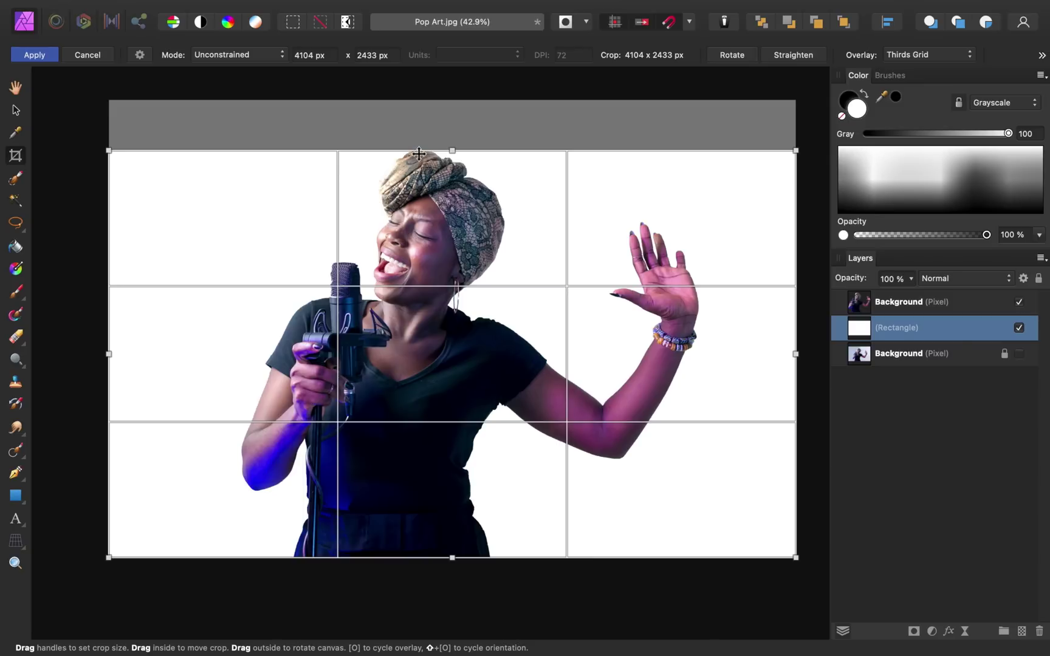
pyautogui.press('Return')
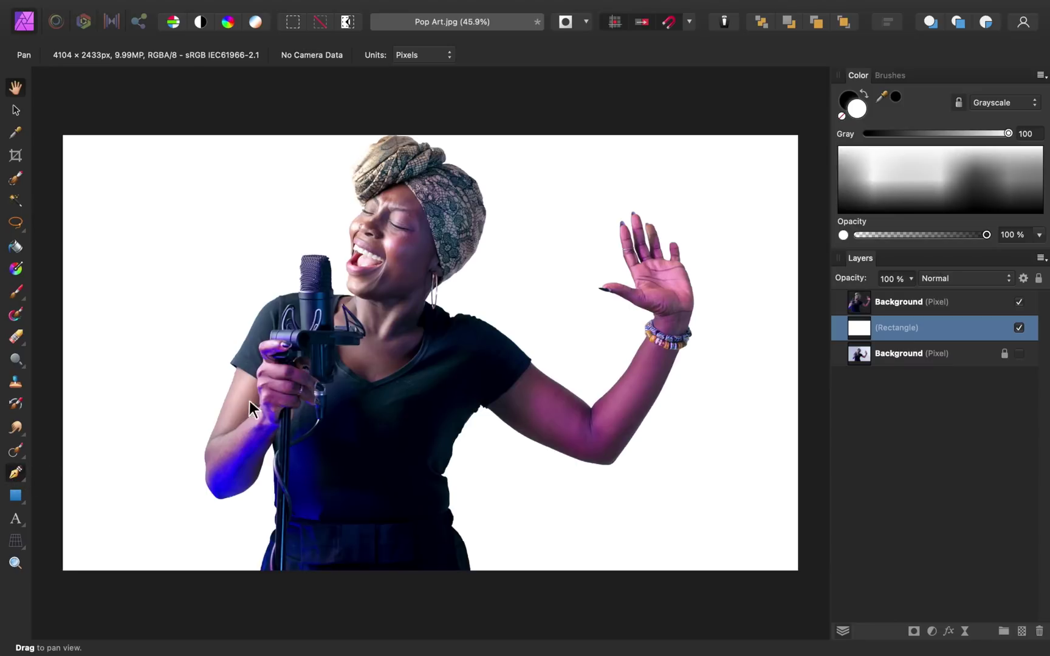
# - Trace a closed Pen outline from above the singer's head, down her body and around the left side, then convert it to a selection
pyautogui.press('p')
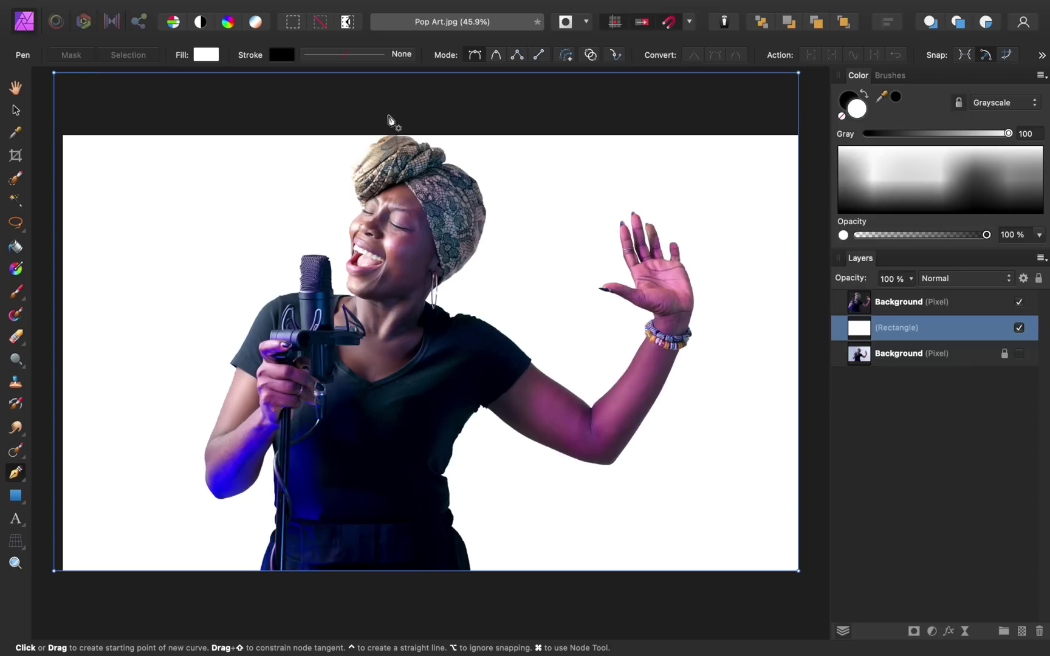
pyautogui.moveTo(387, 114); pyautogui.dragTo(401, 196)
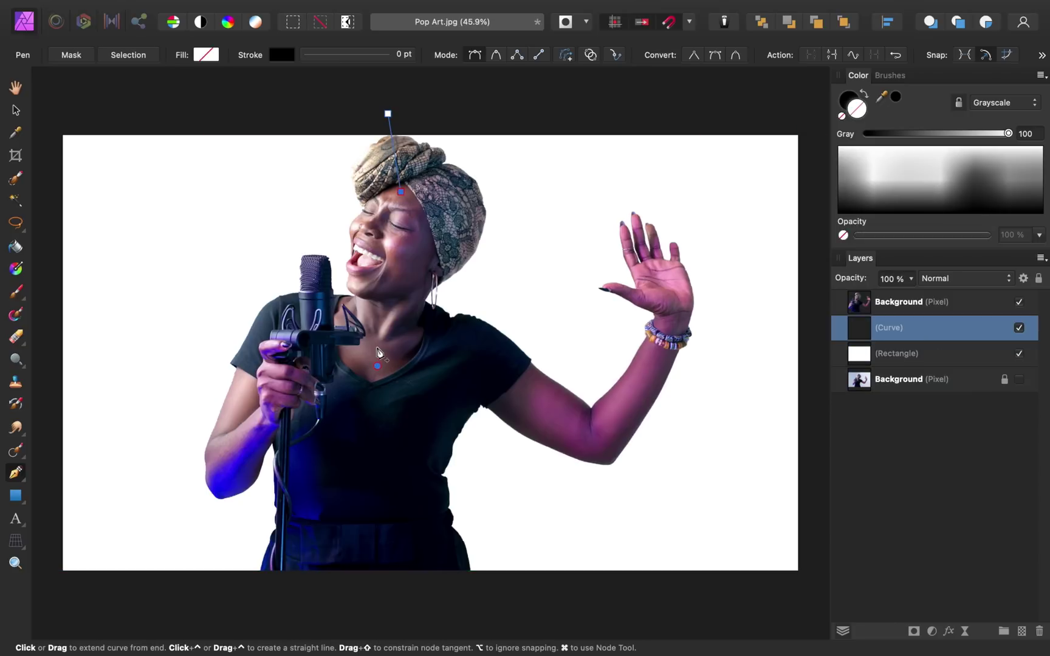
pyautogui.click(377, 366)
pyautogui.click(345, 524)
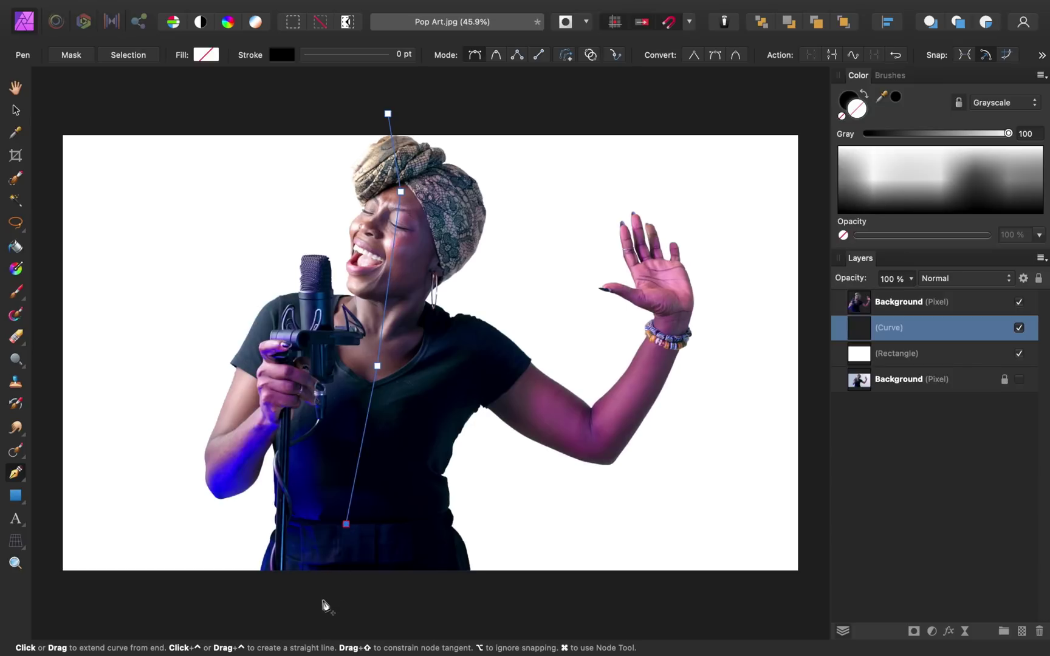
pyautogui.click(322, 599)
pyautogui.click(44, 606)
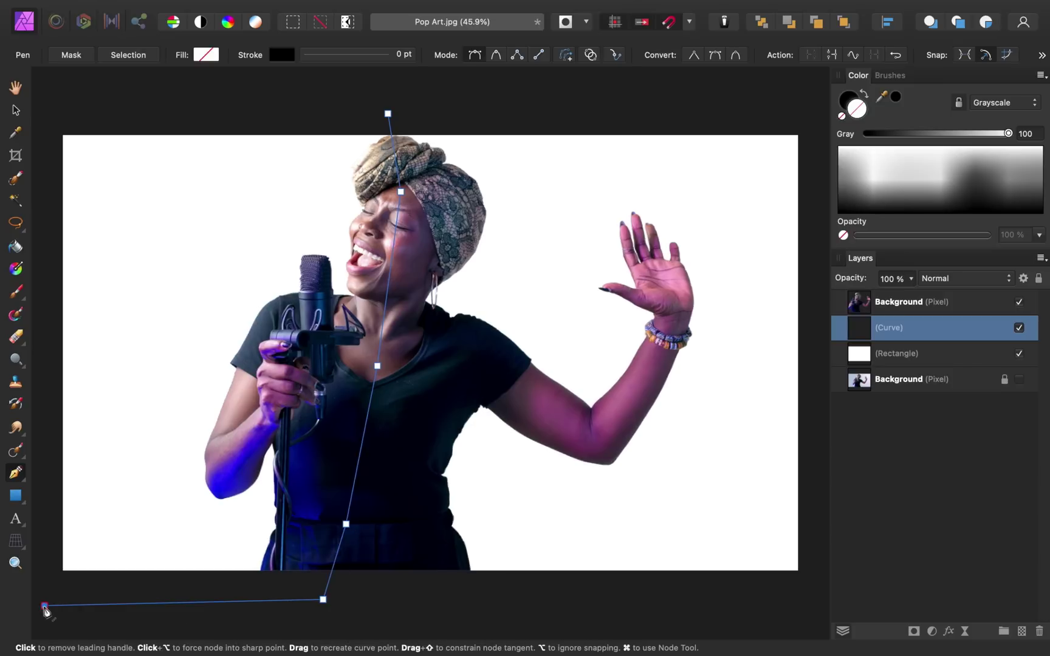
pyautogui.click(46, 103)
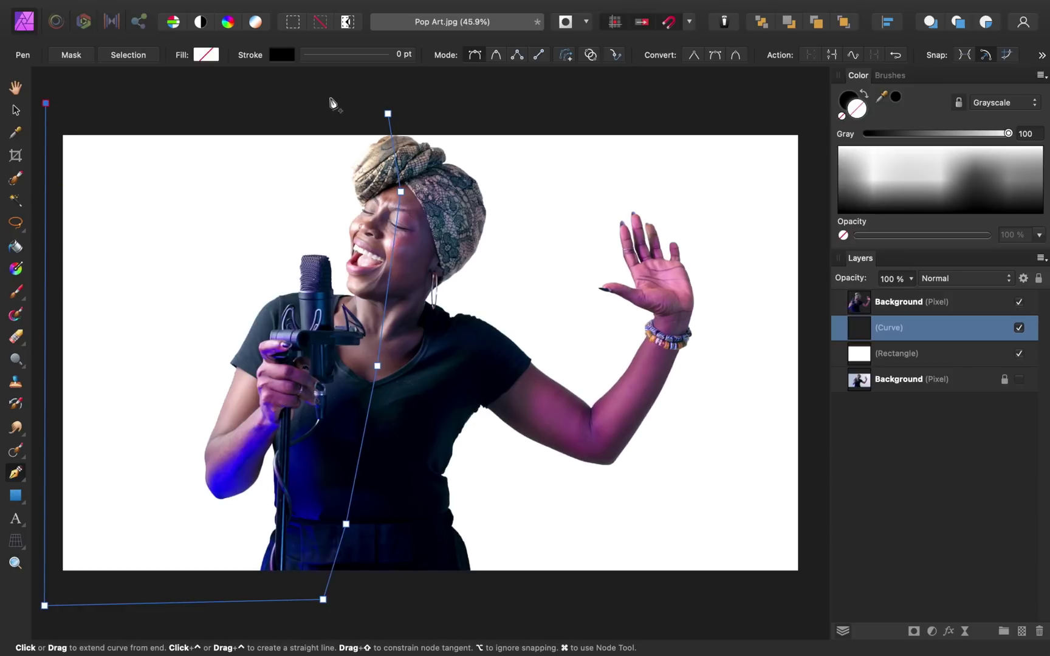
pyautogui.click(347, 109)
pyautogui.click(388, 114)
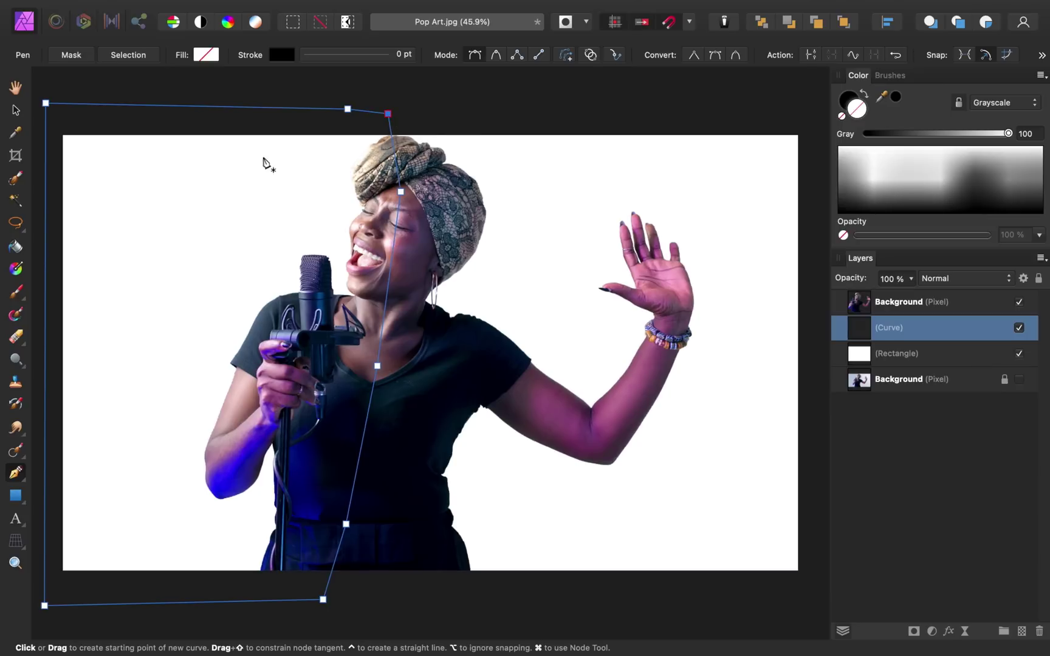
pyautogui.click(147, 57)
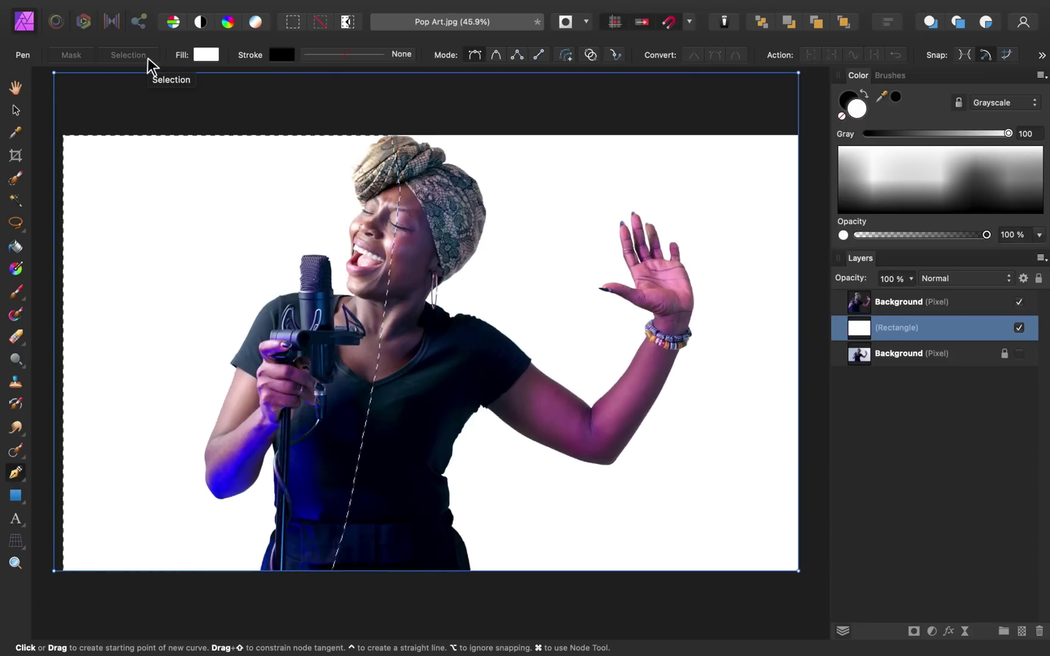
# - Paint the selected left area black on the Rectangle layer with an enlarged brush, then deselect
pyautogui.click(16, 292)
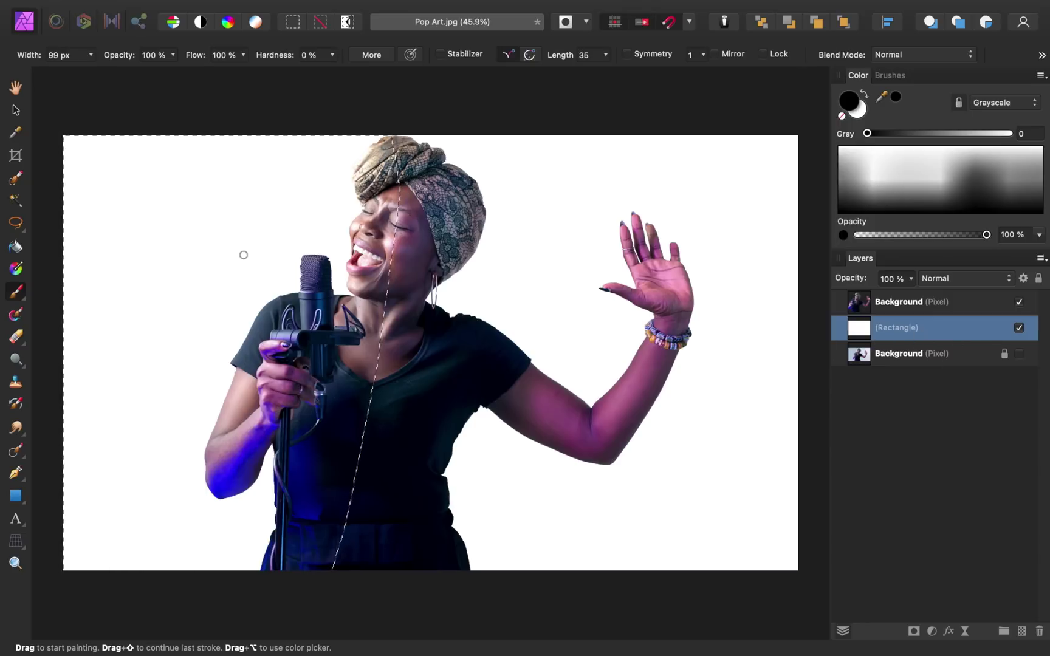
pyautogui.press(']')
pyautogui.press(']')
pyautogui.press(']')
pyautogui.press(']')
pyautogui.press(']')
pyautogui.press(']')
pyautogui.press(']')
pyautogui.press(']')
pyautogui.press(']')
pyautogui.press(']')
pyautogui.press(']')
pyautogui.press(']')
pyautogui.press(']')
pyautogui.press(']')
pyautogui.press(']')
pyautogui.press(']')
pyautogui.press(']')
pyautogui.press(']')
pyautogui.press(']')
pyautogui.press(']')
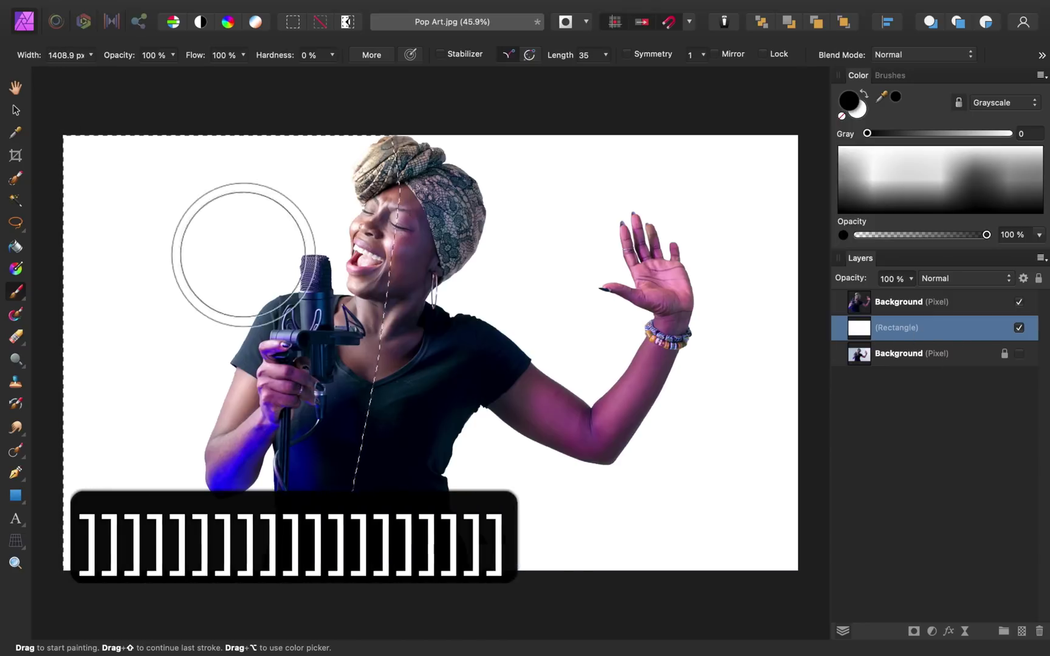
pyautogui.moveTo(262, 175)
pyautogui.mouseDown()
pyautogui.moveTo(292, 146)
pyautogui.moveTo(182, 183)
pyautogui.moveTo(85, 562)
pyautogui.moveTo(272, 553)
pyautogui.moveTo(356, 434)
pyautogui.moveTo(40, 152)
pyautogui.moveTo(298, 603)
pyautogui.moveTo(265, 606)
pyautogui.moveTo(245, 444)
pyautogui.mouseUp()
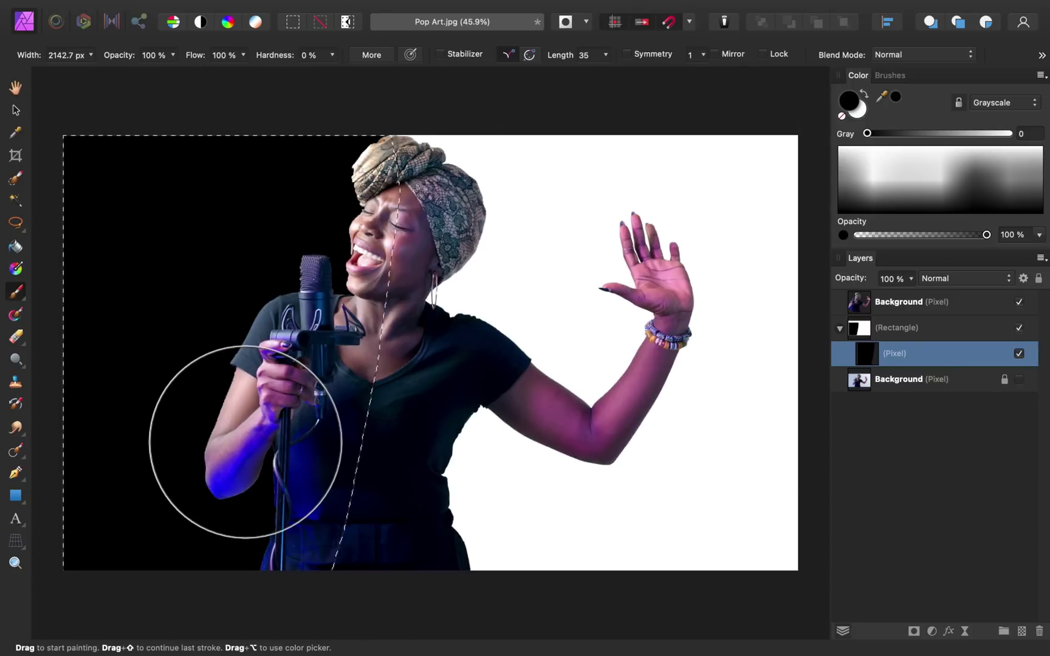
pyautogui.press('super+d')
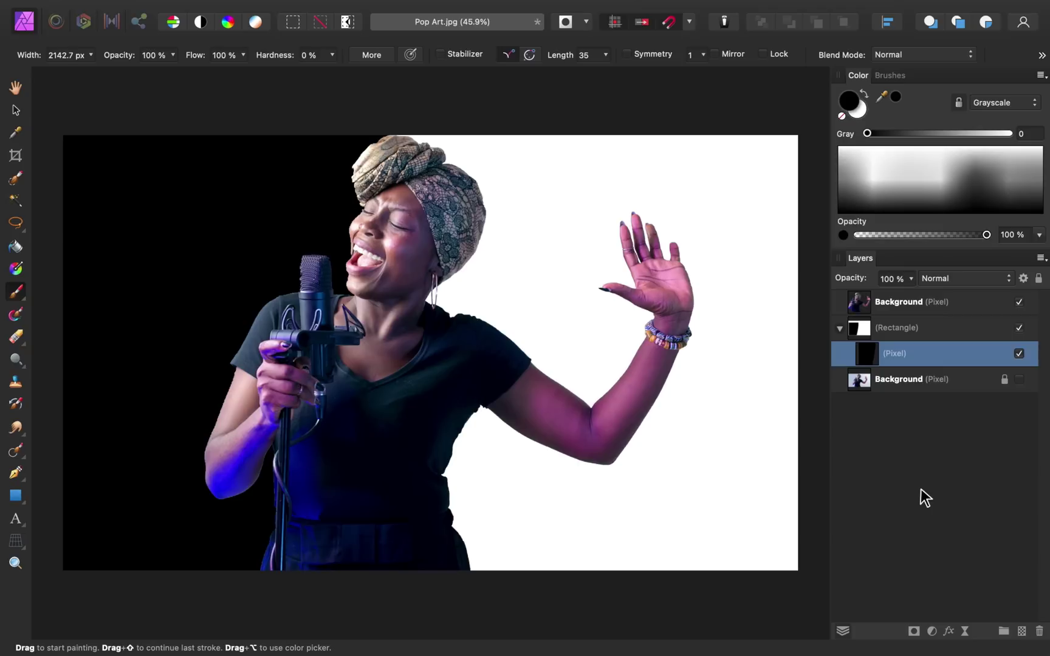
# - Duplicate the top singer layer twice, hide the top two copies, and select the third copy
pyautogui.click(839, 328)
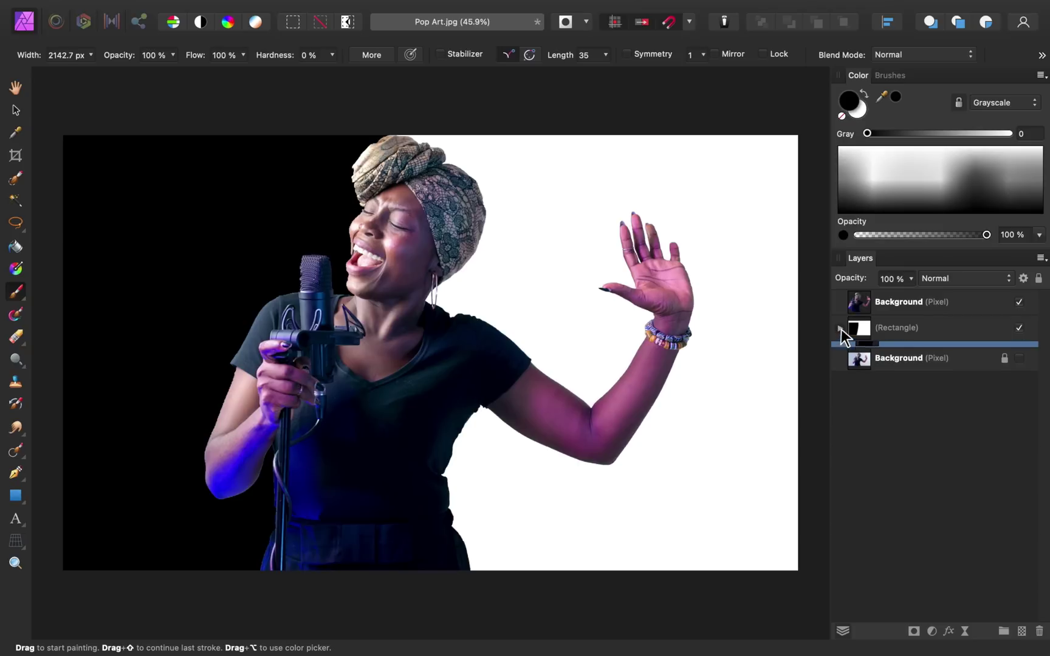
pyautogui.click(917, 299)
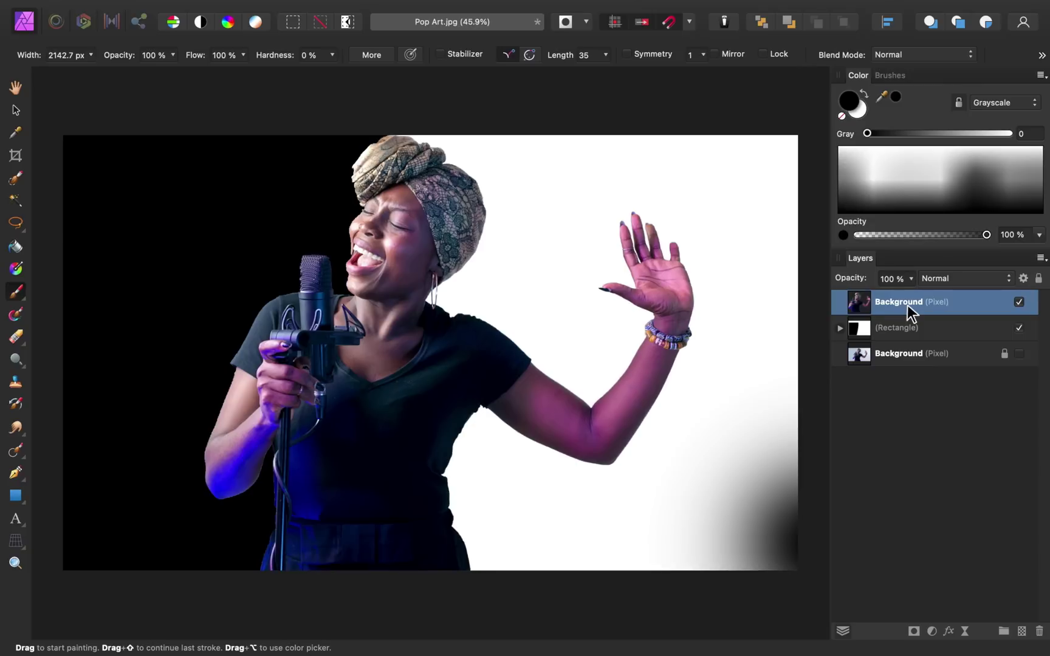
pyautogui.press('super+j')
pyautogui.press('super+j')
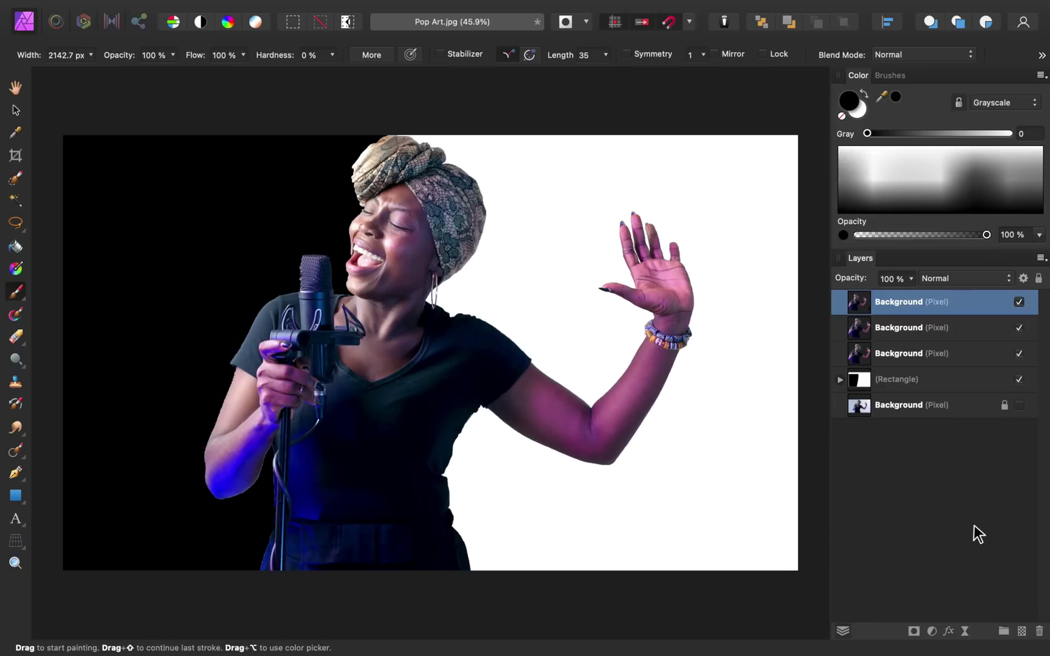
pyautogui.click(1019, 302)
pyautogui.click(1019, 327)
pyautogui.click(905, 358)
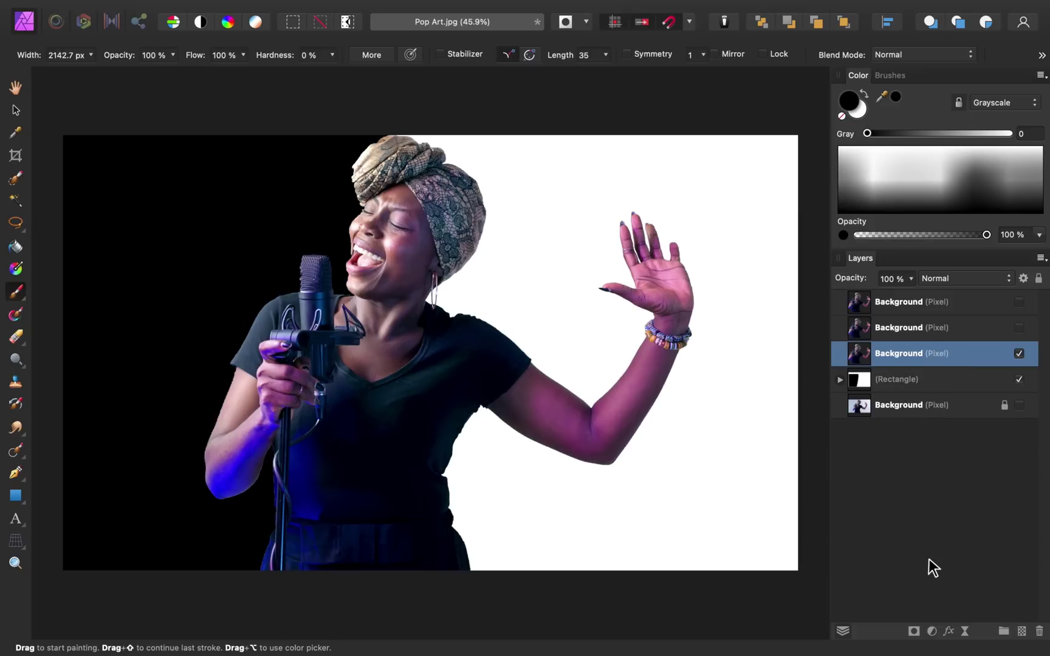
# - Add a Threshold adjustment and set its level to about 62%
pyautogui.click(930, 631)
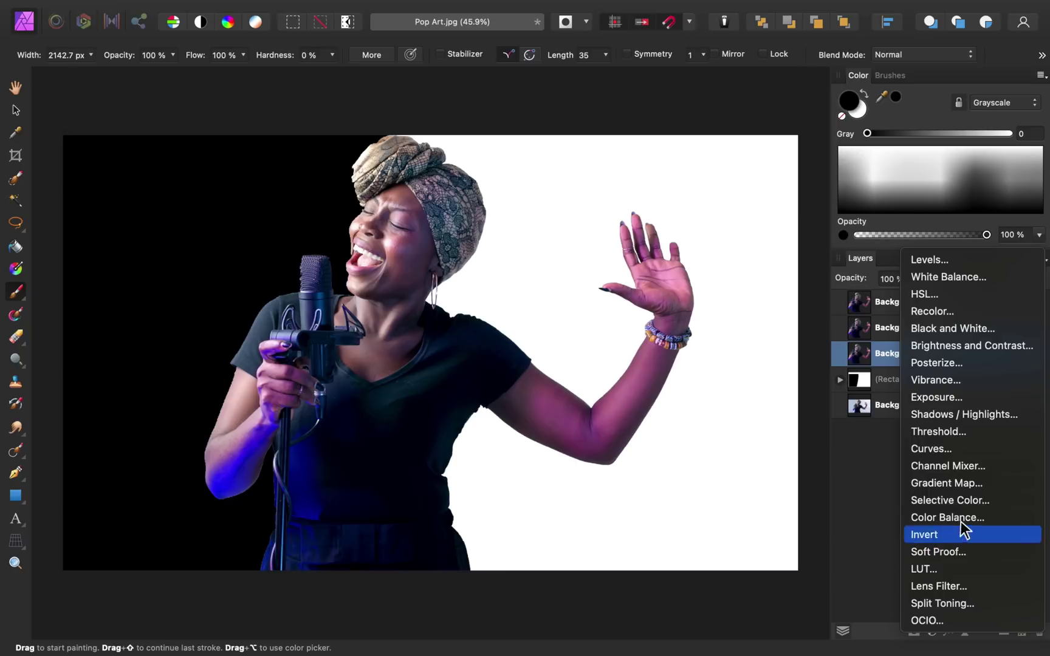
pyautogui.click(968, 435)
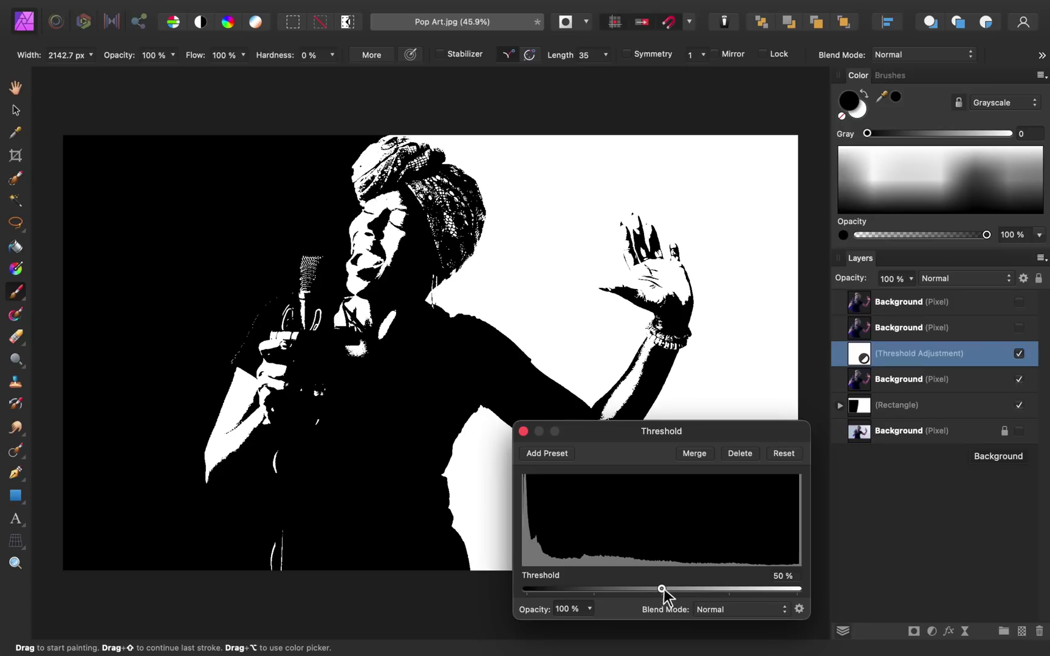
pyautogui.moveTo(662, 588)
pyautogui.mouseDown()
pyautogui.moveTo(712, 588)
pyautogui.moveTo(589, 588)
pyautogui.moveTo(695, 593)
pyautogui.moveTo(679, 593)
pyautogui.mouseUp()
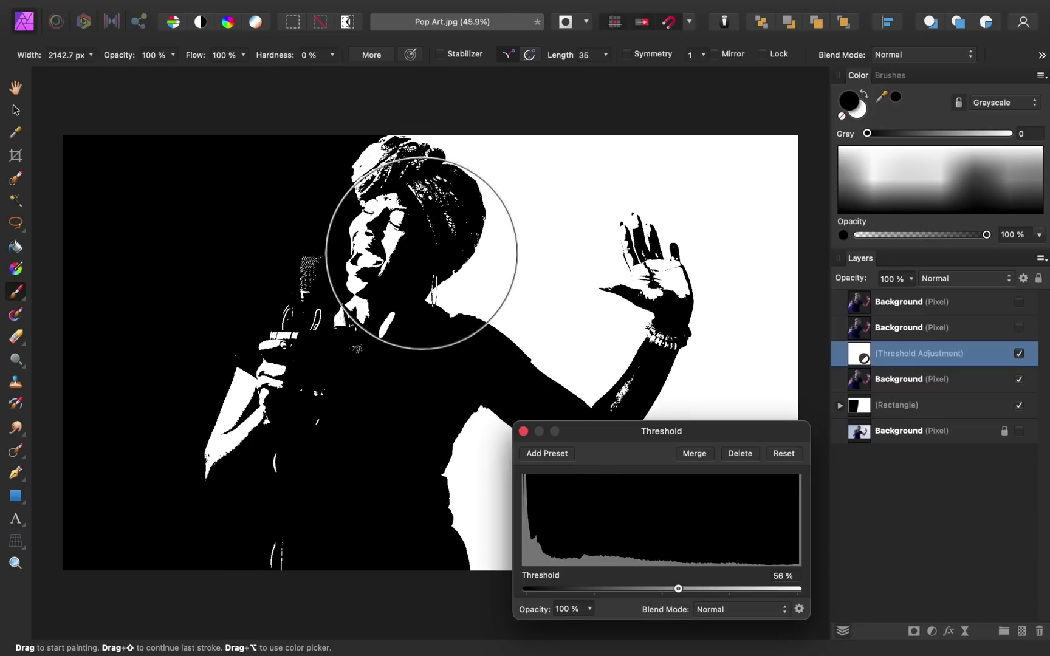
pyautogui.moveTo(678, 589); pyautogui.dragTo(631, 590)
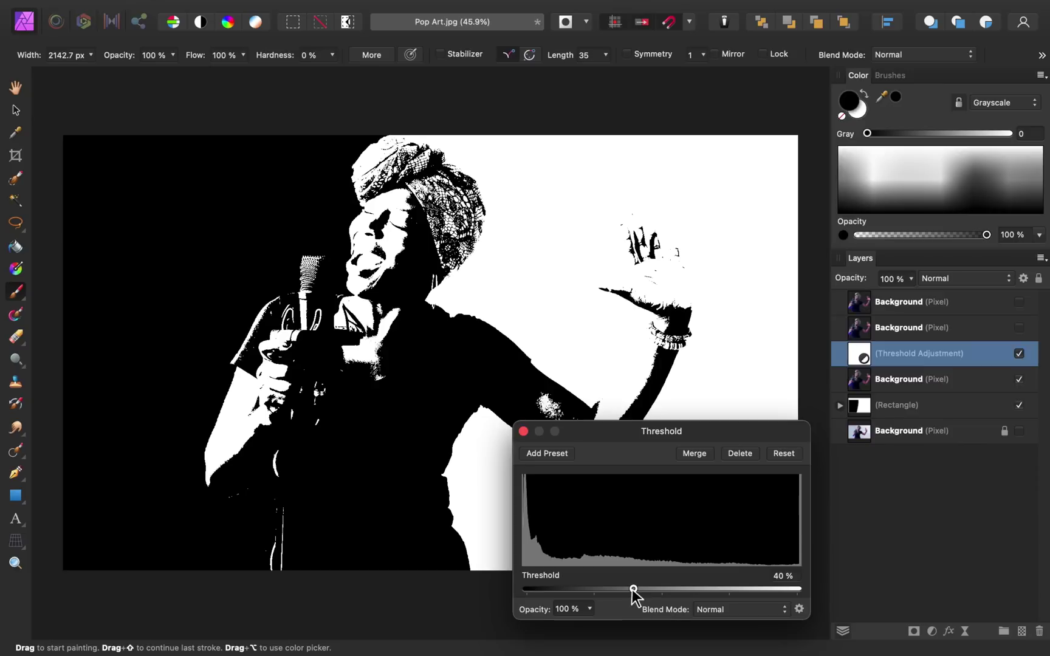
pyautogui.moveTo(632, 590); pyautogui.dragTo(691, 591)
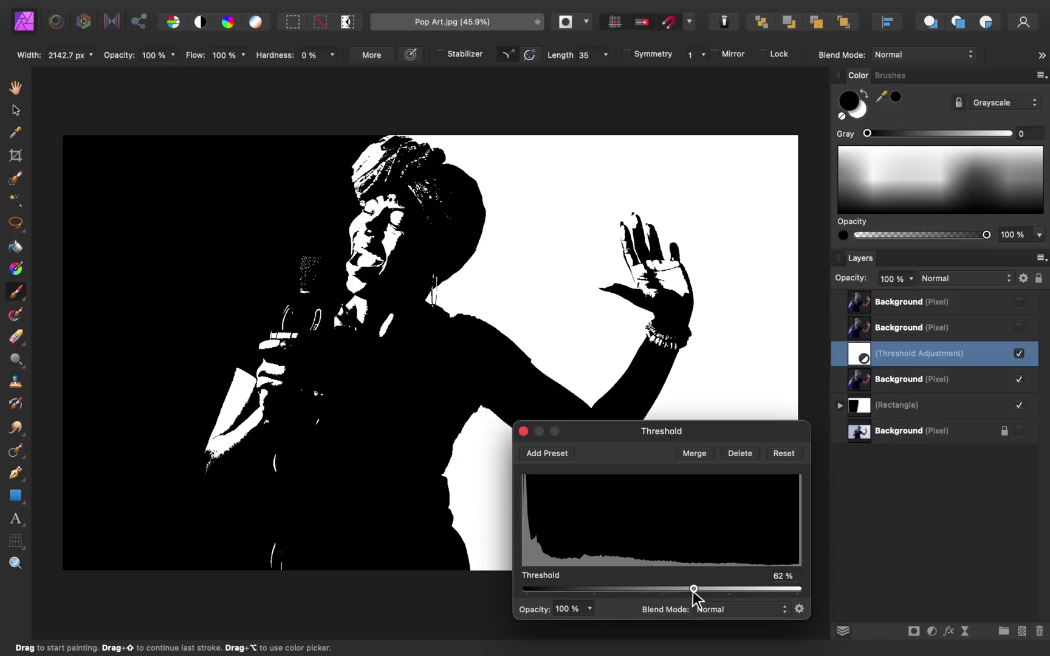
pyautogui.click(522, 431)
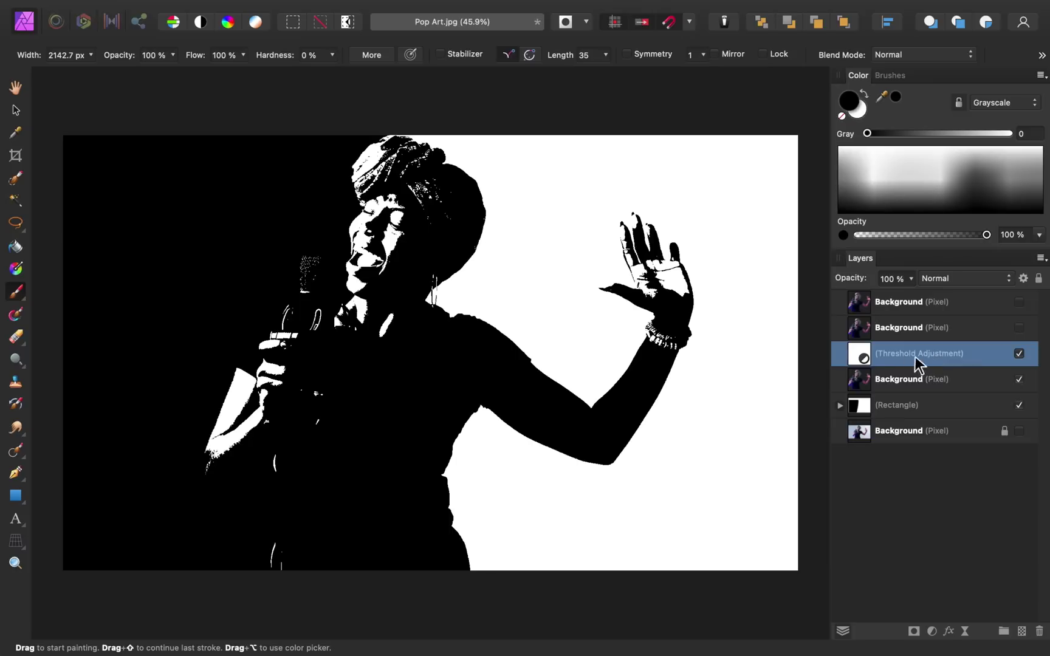
# - Nest the Threshold inside the third singer copy, then select the second copy and make it visible
pyautogui.moveTo(898, 355); pyautogui.dragTo(926, 383)
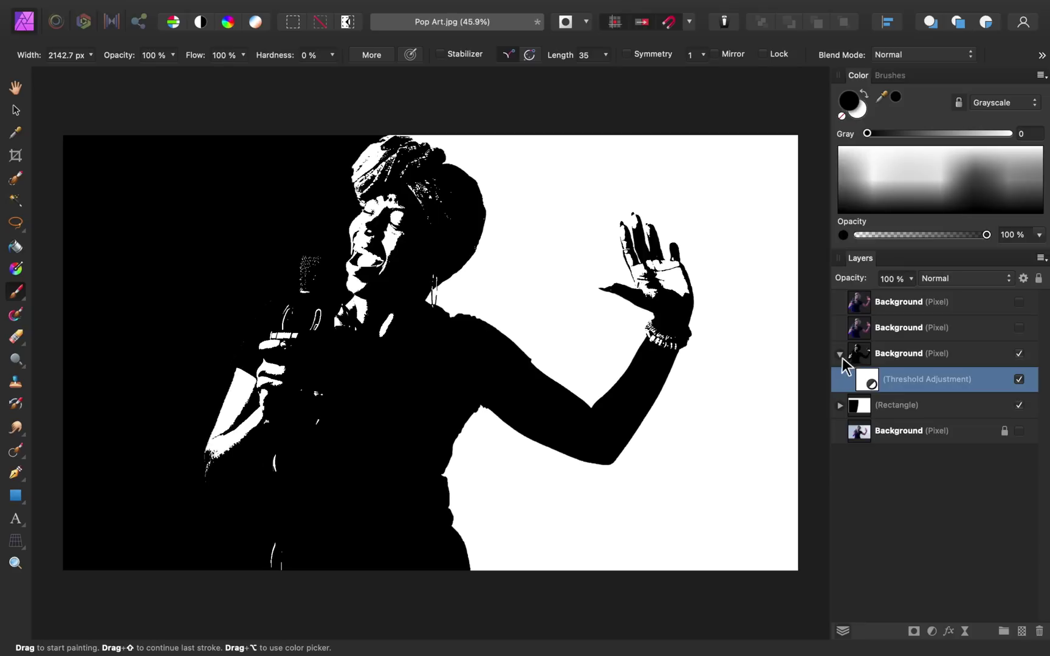
pyautogui.click(886, 333)
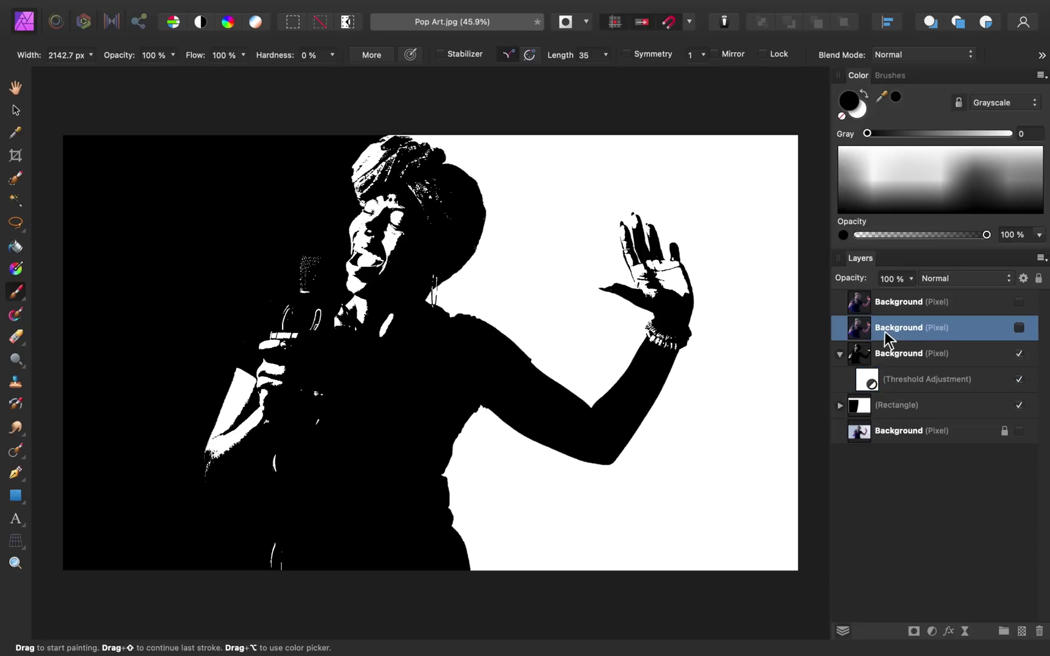
pyautogui.click(1019, 327)
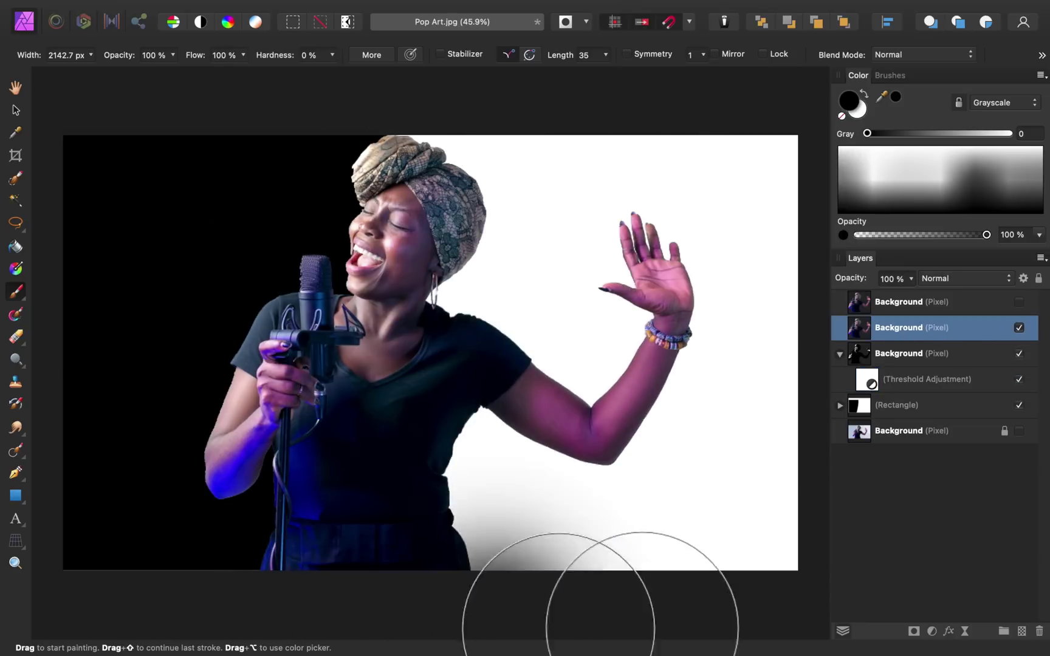
# - Add a second Threshold nested in the second singer copy, lowered to about 33%
pyautogui.click(932, 631)
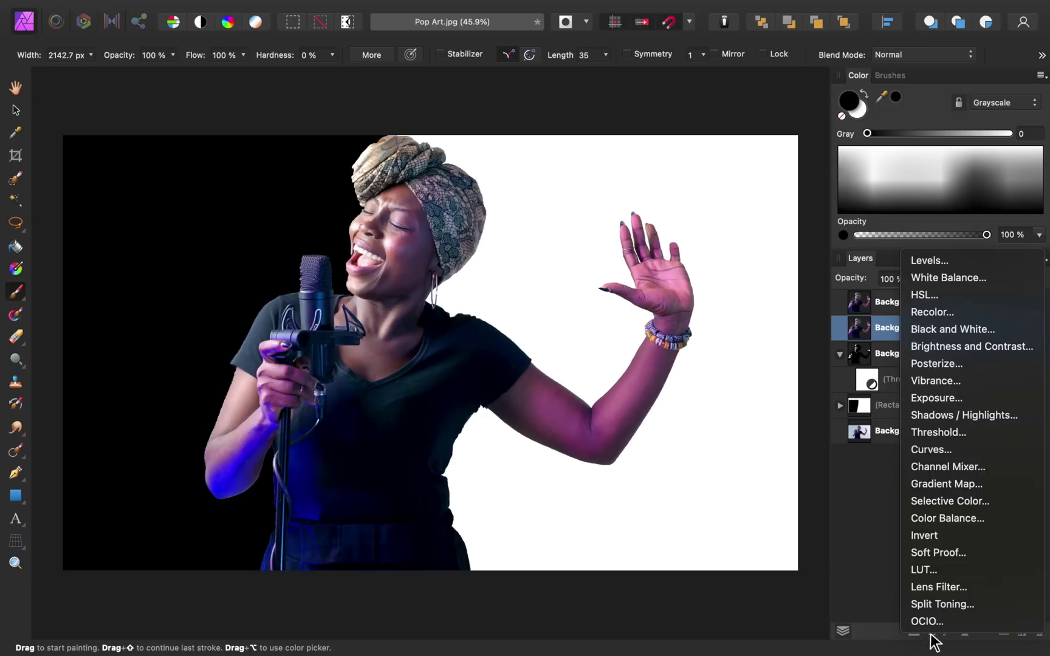
pyautogui.click(968, 432)
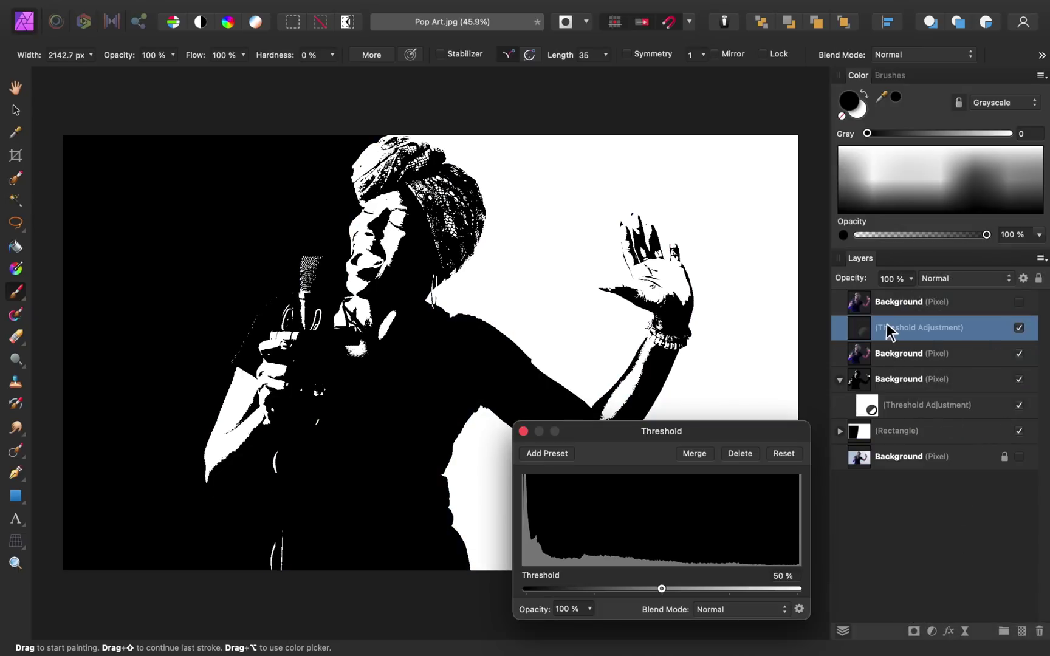
pyautogui.moveTo(886, 331); pyautogui.dragTo(934, 361)
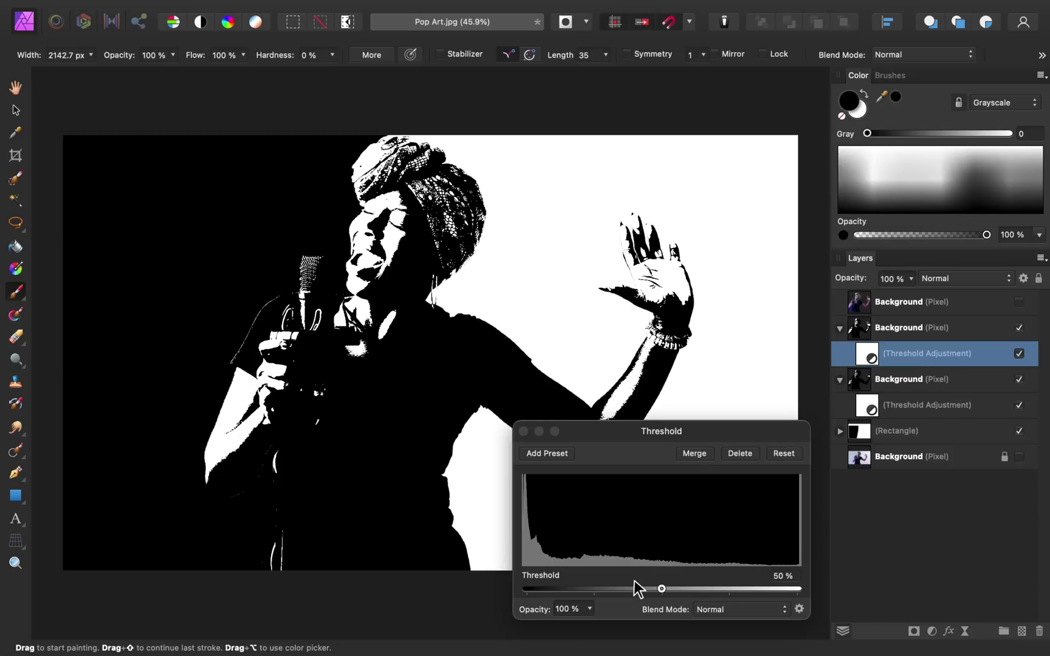
pyautogui.click(660, 589)
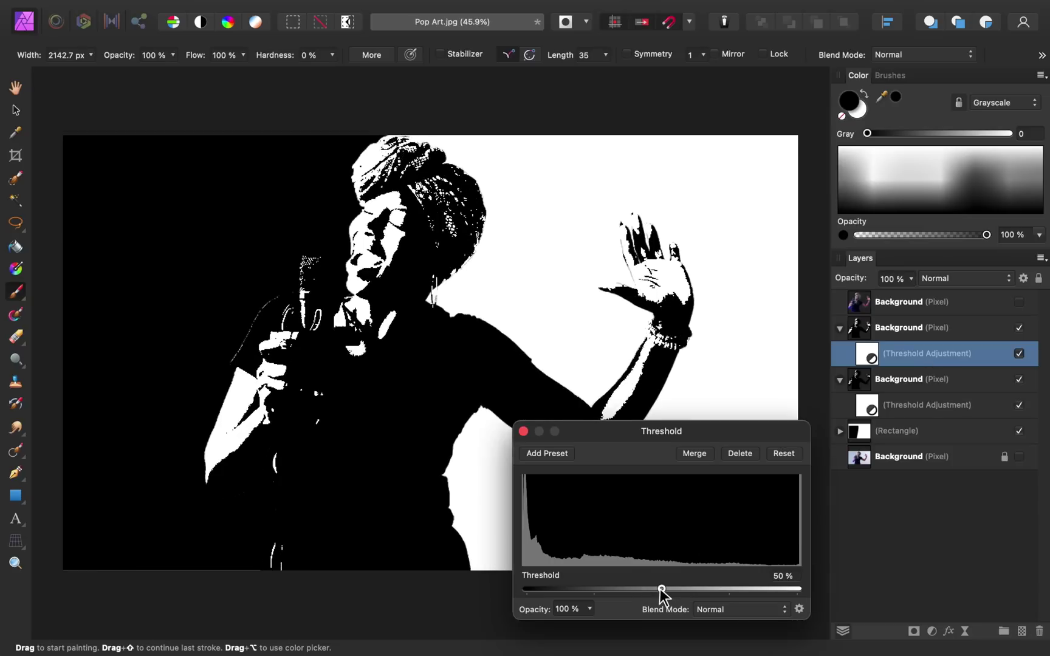
pyautogui.moveTo(660, 591); pyautogui.dragTo(614, 589)
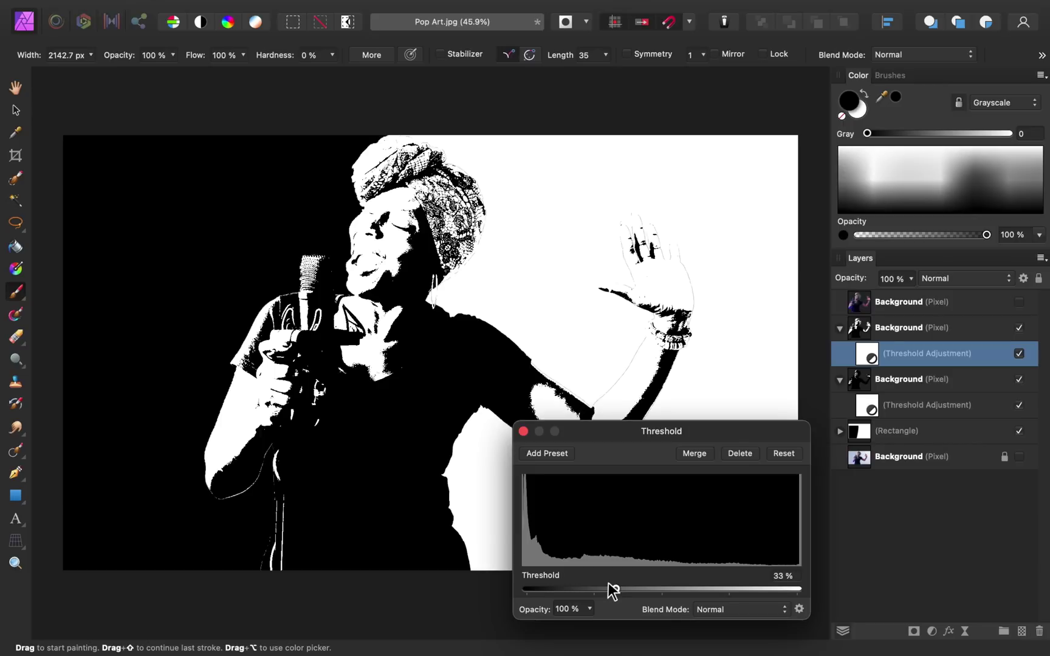
pyautogui.click(524, 432)
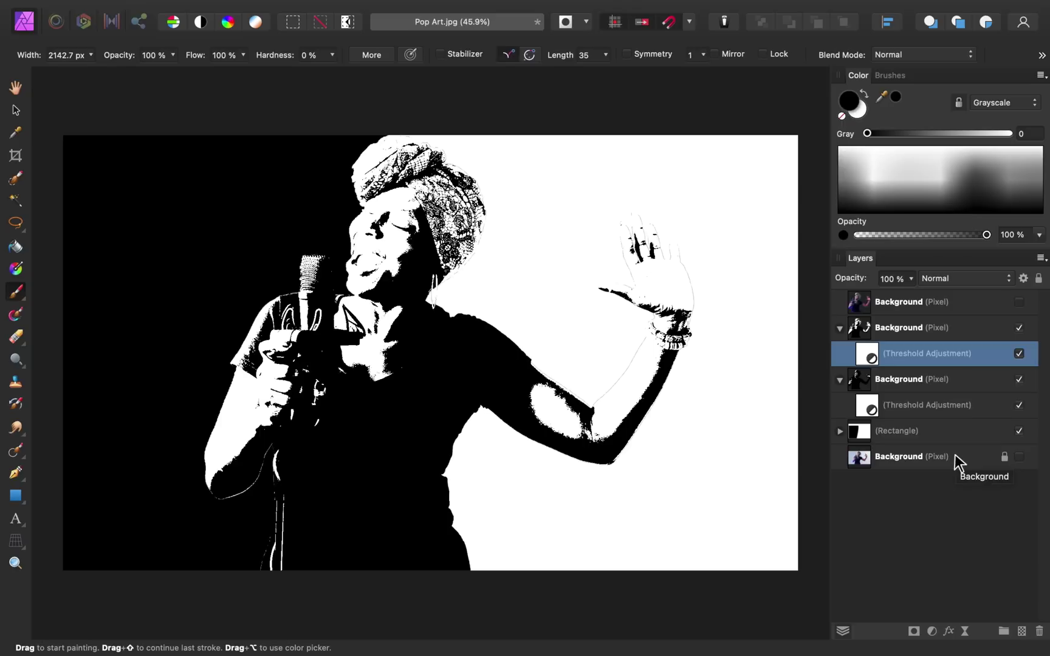
# - Add an inverted mask to the second singer copy and paint the raised hand back in with white
pyautogui.click(896, 329)
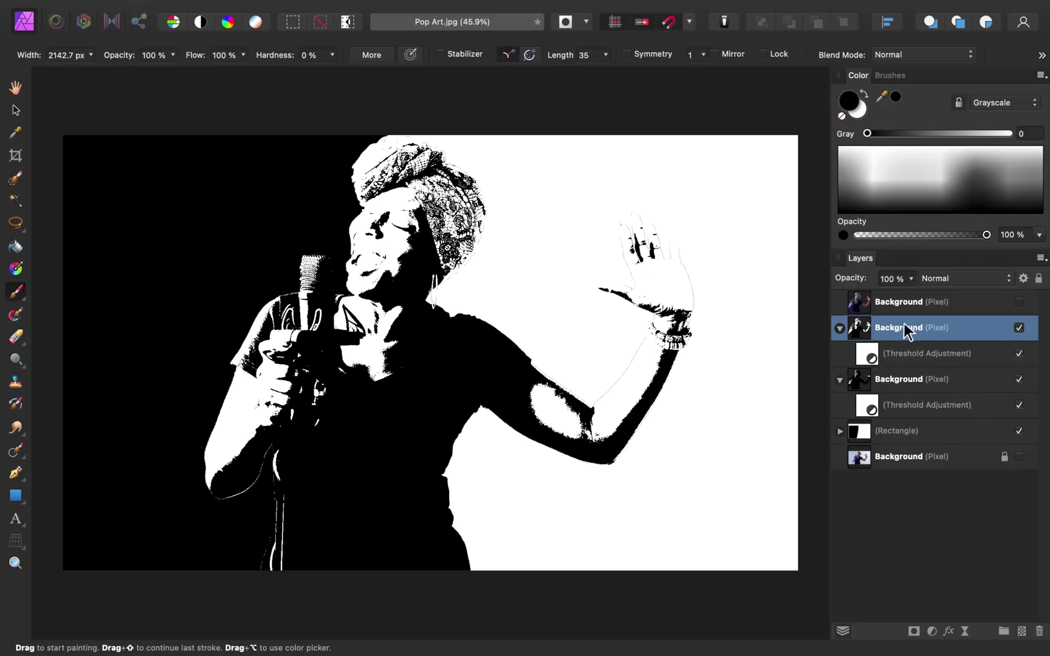
pyautogui.click(913, 631)
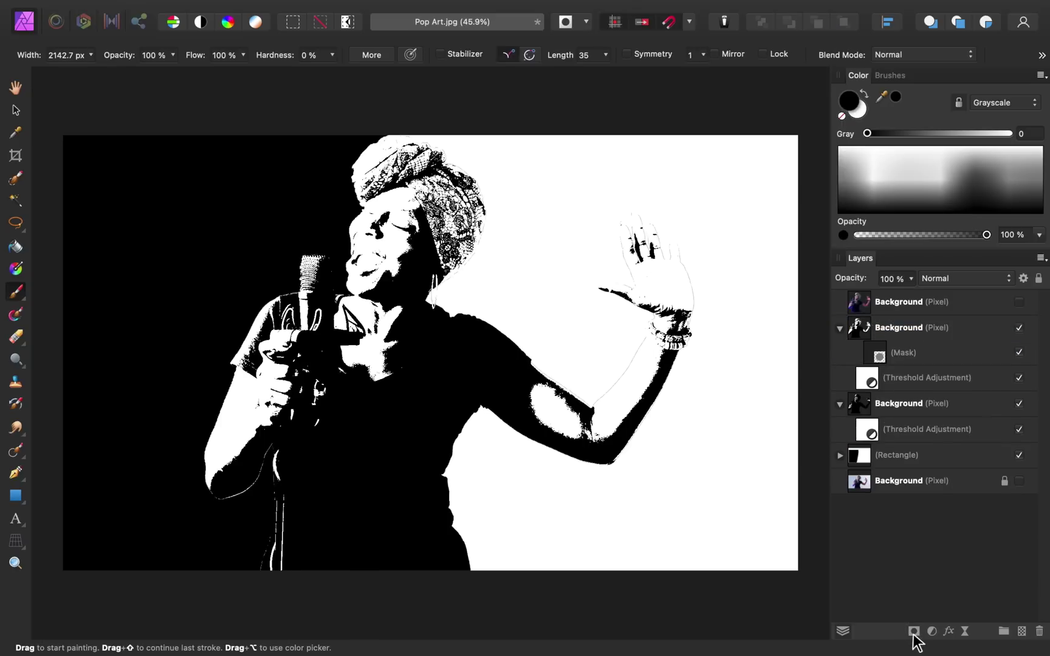
pyautogui.click(869, 353)
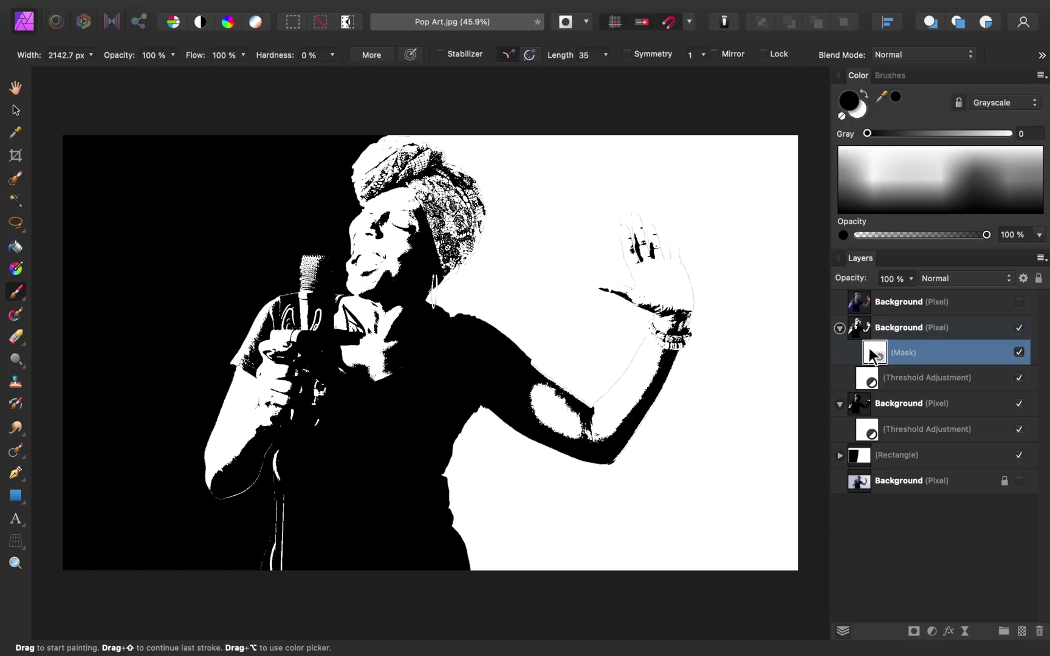
pyautogui.press('super+i')
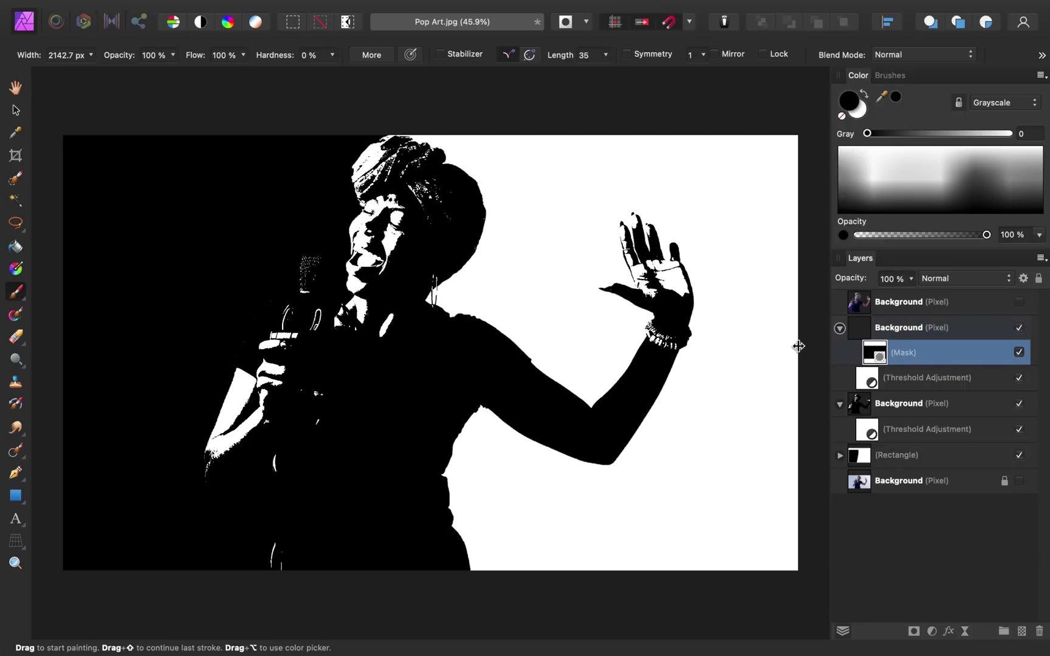
pyautogui.click(857, 110)
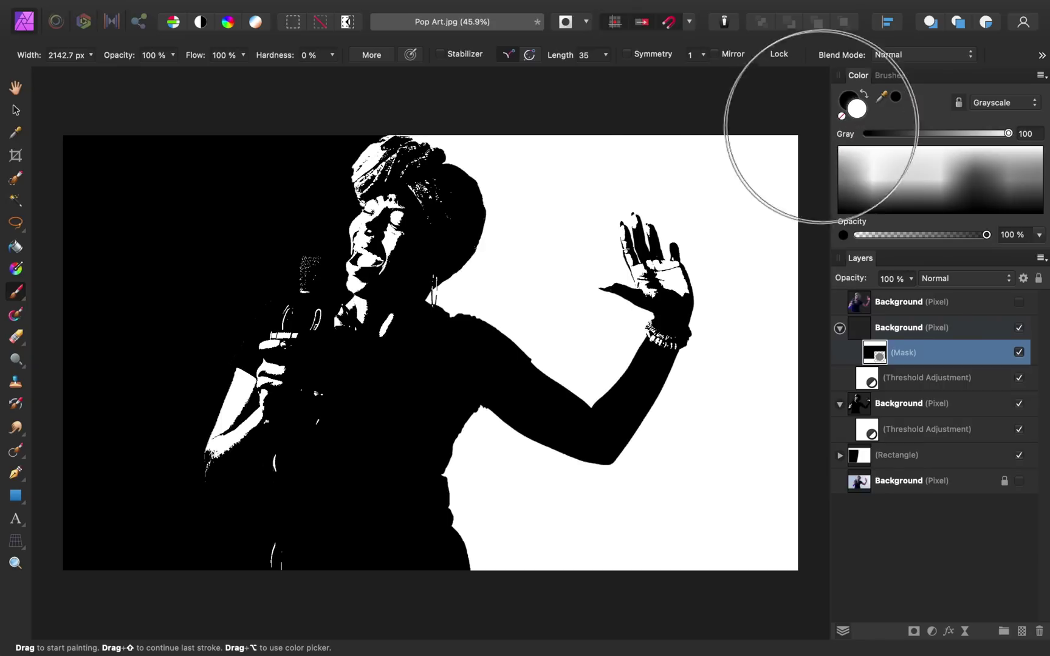
pyautogui.moveTo(593, 188)
pyautogui.mouseDown()
pyautogui.moveTo(493, 198)
pyautogui.moveTo(423, 186)
pyautogui.moveTo(458, 212)
pyautogui.moveTo(441, 177)
pyautogui.moveTo(452, 197)
pyautogui.mouseUp()
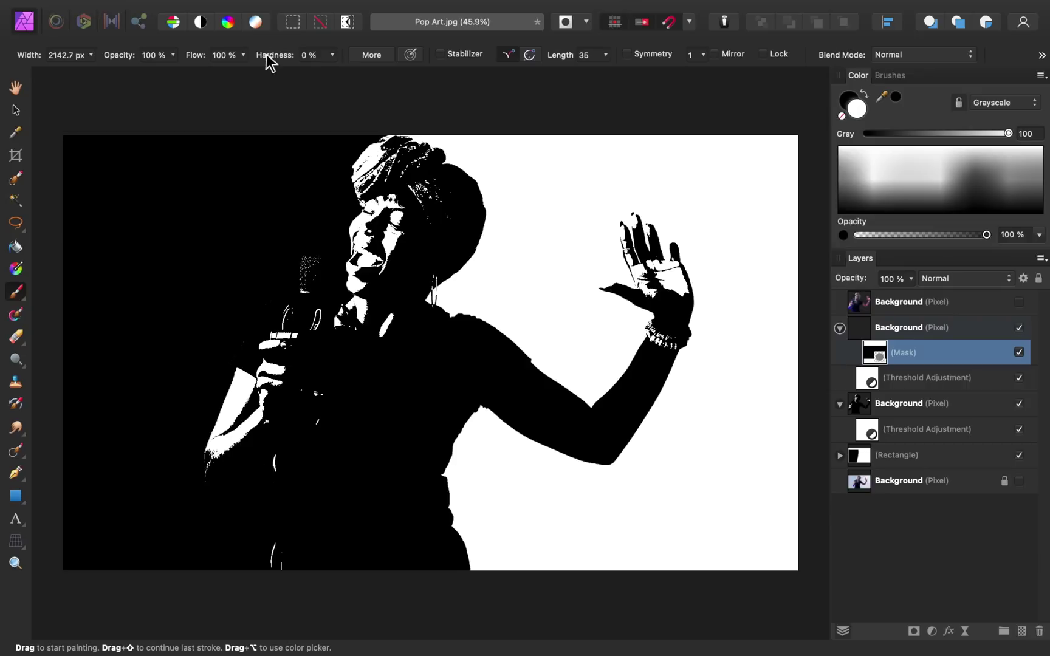
# - Set brush hardness to 100% and paint white to reveal the headwrap lace and hand detail
pyautogui.moveTo(266, 54); pyautogui.dragTo(450, 56)
pyautogui.moveTo(483, 207); pyautogui.dragTo(485, 229)
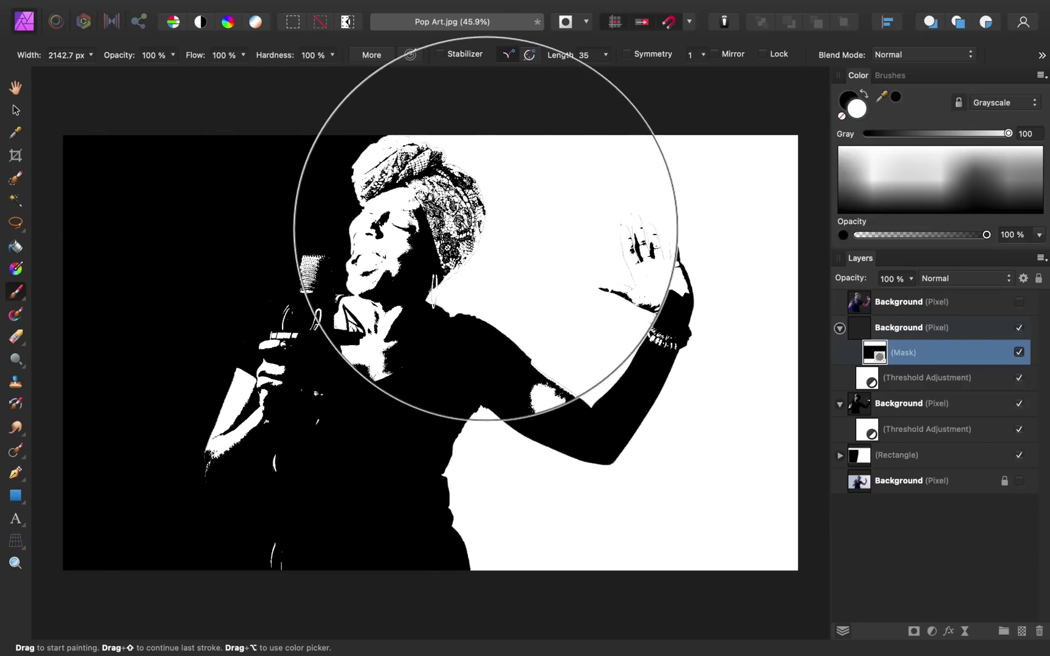
pyautogui.press('[')
pyautogui.press('[')
pyautogui.press('[')
pyautogui.press('[')
pyautogui.press('[')
pyautogui.press('[')
pyautogui.press('[')
pyautogui.press('[')
pyautogui.press('[')
pyautogui.press('[')
pyautogui.press('[')
pyautogui.press('[')
pyautogui.scroll(2, 486, 229)
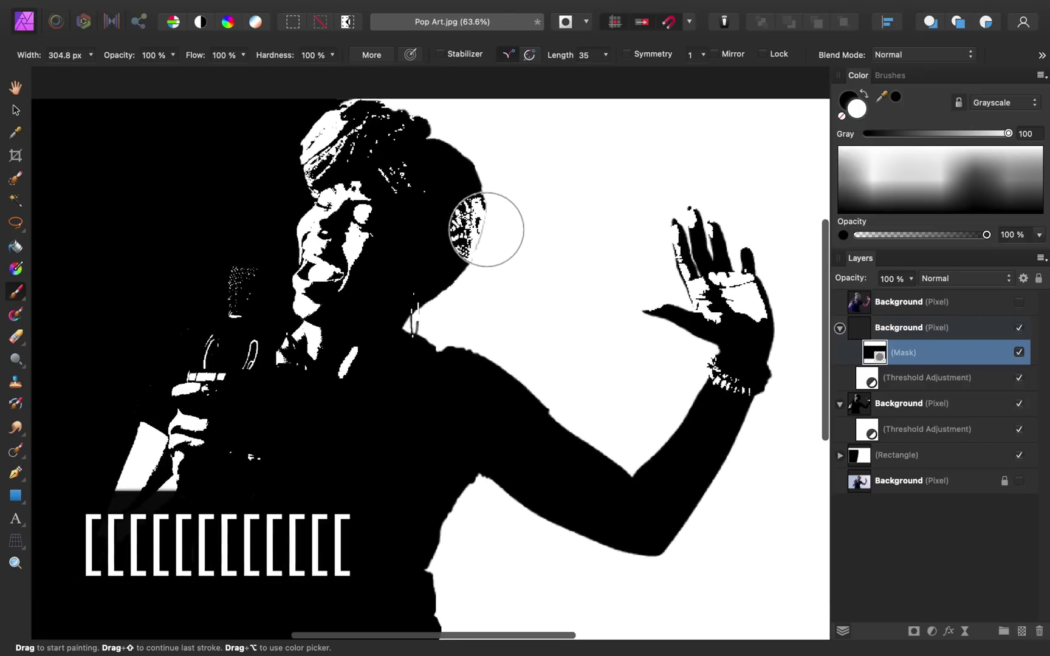
pyautogui.hscroll(-4, 486, 230)
pyautogui.scroll(2, 486, 230)
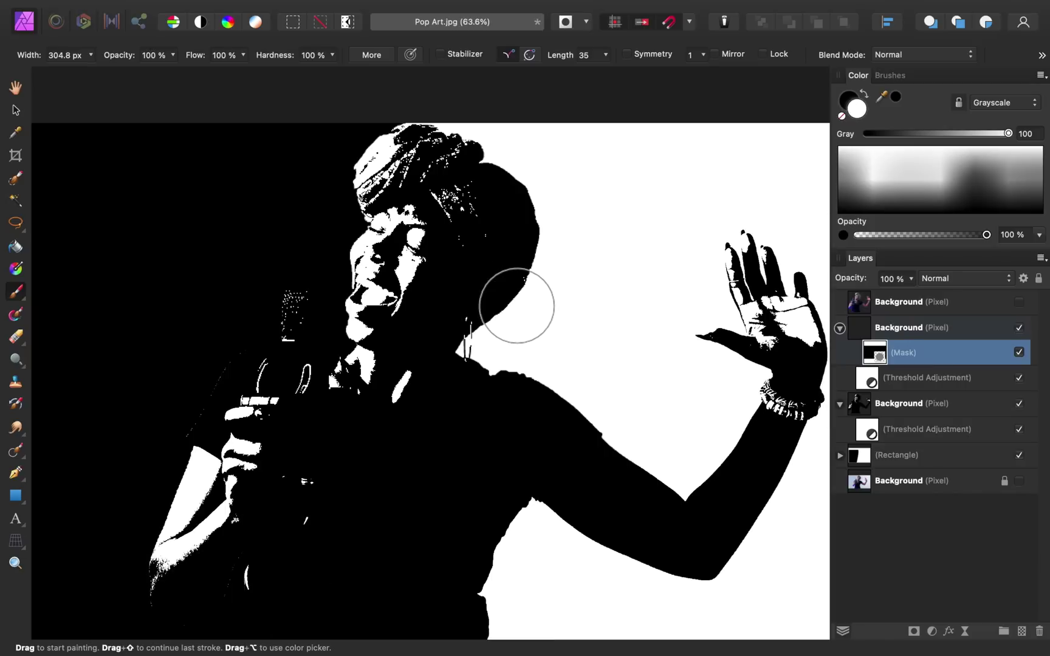
pyautogui.moveTo(516, 306)
pyautogui.mouseDown()
pyautogui.moveTo(468, 190)
pyautogui.moveTo(522, 213)
pyautogui.mouseUp()
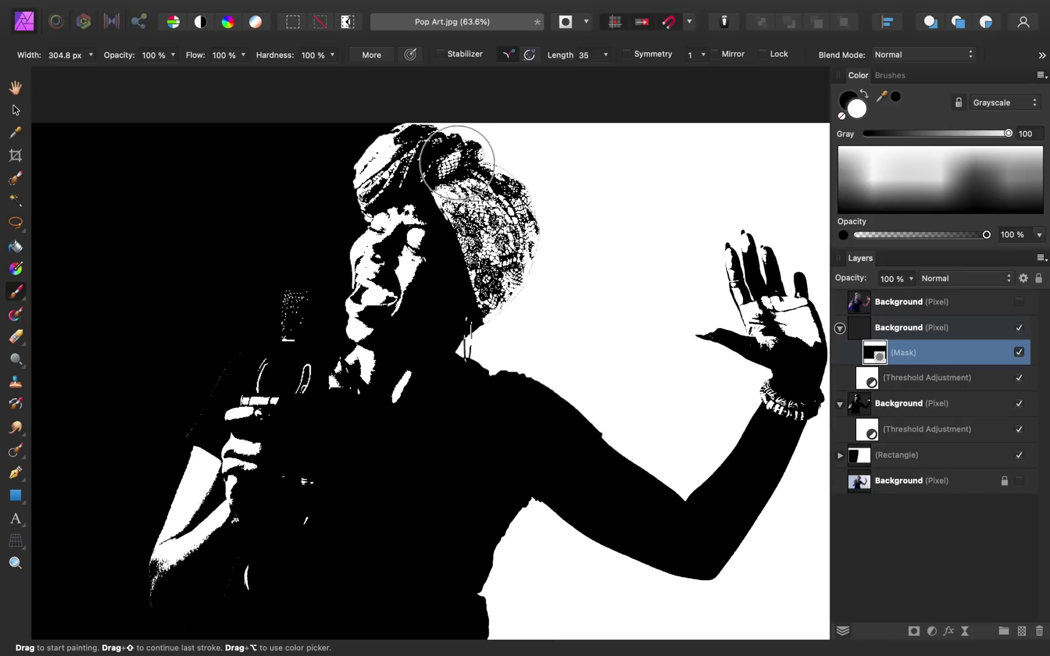
pyautogui.press('[')
pyautogui.press('[')
pyautogui.press('[')
pyautogui.press('[')
pyautogui.press('[')
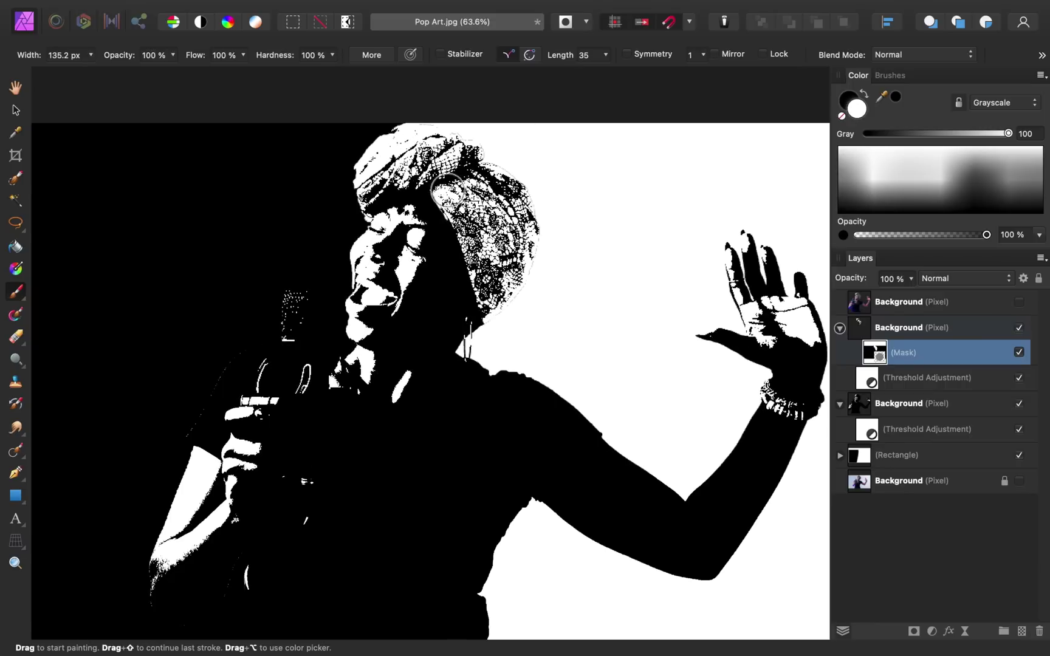
# - Paint black to hide the top of the turban and a spot on its right side
pyautogui.press('x')
pyautogui.moveTo(395, 132); pyautogui.dragTo(410, 135)
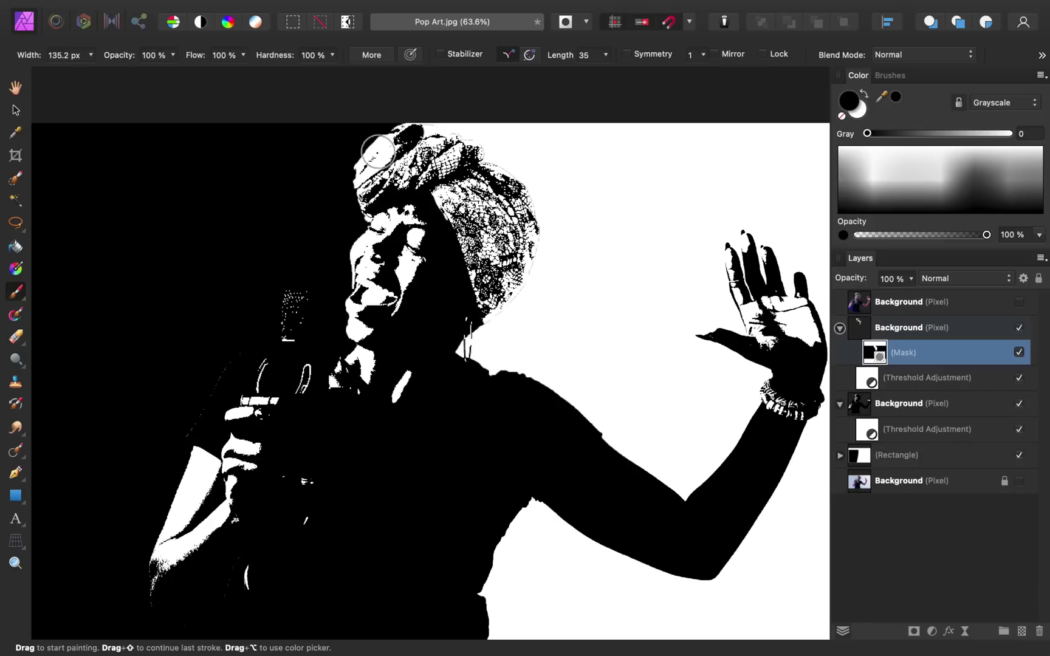
pyautogui.click(506, 213)
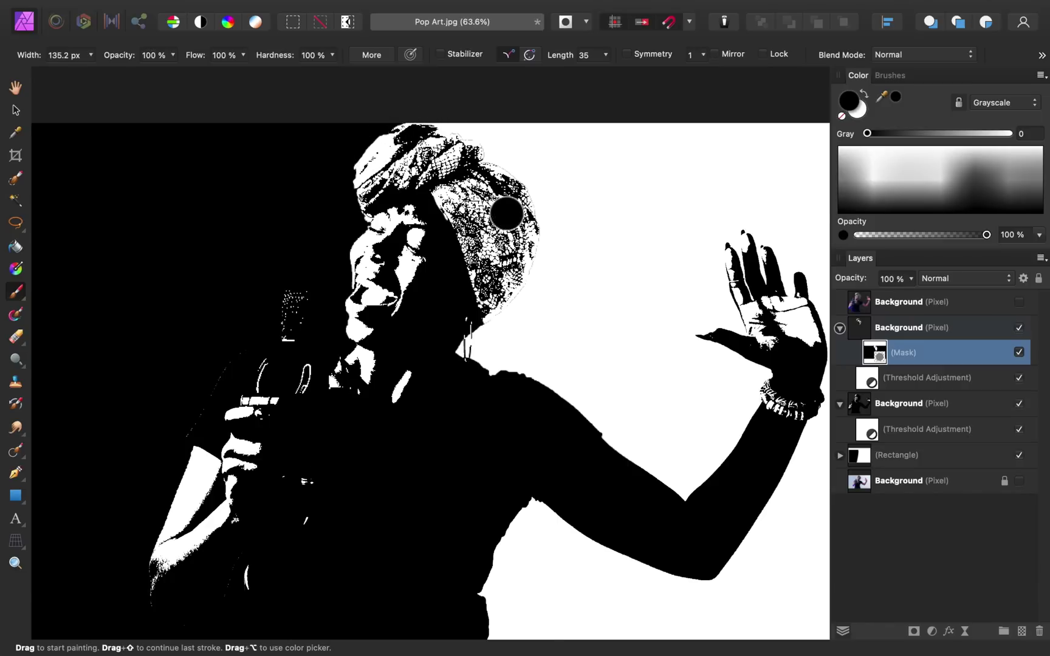
pyautogui.scroll(-3, 506, 212)
# - With white and an enlarged brush, reveal the microphone from the threshold layer
pyautogui.press('x')
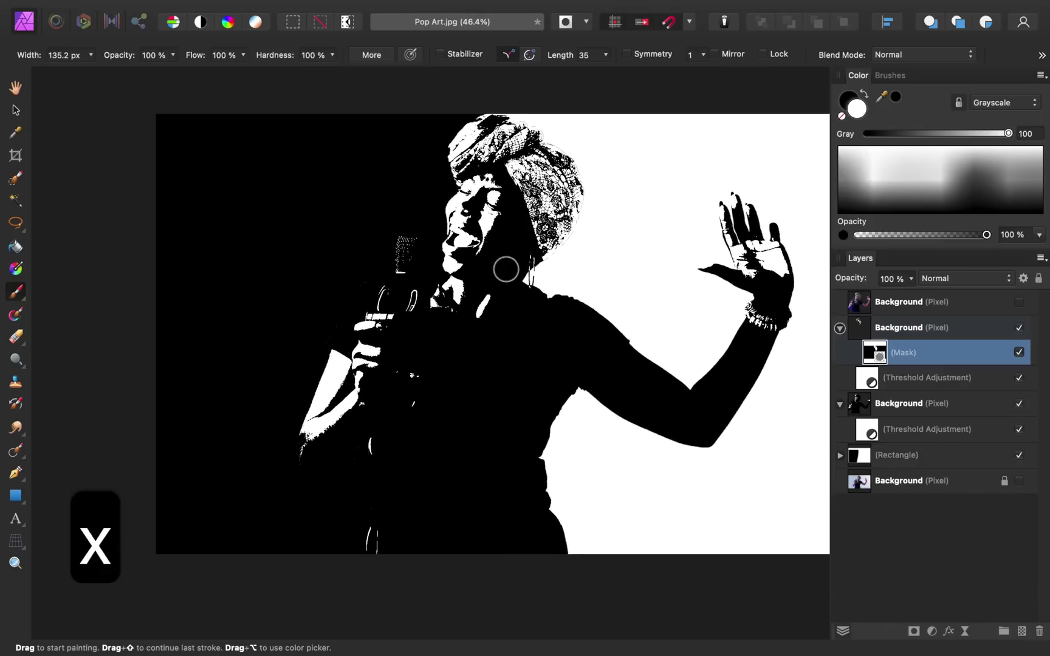
pyautogui.press(']')
pyautogui.press(']')
pyautogui.press(']')
pyautogui.press(']')
pyautogui.press(']')
pyautogui.press(']')
pyautogui.moveTo(399, 246)
pyautogui.mouseDown()
pyautogui.moveTo(395, 314)
pyautogui.moveTo(383, 291)
pyautogui.moveTo(354, 290)
pyautogui.moveTo(374, 284)
pyautogui.moveTo(323, 313)
pyautogui.moveTo(335, 300)
pyautogui.moveTo(348, 294)
pyautogui.moveTo(304, 338)
pyautogui.moveTo(364, 270)
pyautogui.moveTo(304, 348)
pyautogui.moveTo(284, 466)
pyautogui.moveTo(281, 398)
pyautogui.moveTo(284, 467)
pyautogui.moveTo(313, 488)
pyautogui.moveTo(343, 475)
pyautogui.moveTo(275, 475)
pyautogui.moveTo(346, 458)
pyautogui.moveTo(370, 437)
pyautogui.moveTo(379, 481)
pyautogui.moveTo(369, 563)
pyautogui.moveTo(386, 444)
pyautogui.moveTo(379, 570)
pyautogui.moveTo(389, 342)
pyautogui.moveTo(403, 330)
pyautogui.moveTo(406, 411)
pyautogui.moveTo(419, 334)
pyautogui.moveTo(408, 364)
pyautogui.moveTo(411, 342)
pyautogui.moveTo(421, 345)
pyautogui.moveTo(440, 316)
pyautogui.moveTo(470, 336)
pyautogui.moveTo(519, 307)
pyautogui.moveTo(429, 330)
pyautogui.moveTo(480, 368)
pyautogui.moveTo(577, 299)
pyautogui.moveTo(489, 300)
pyautogui.moveTo(435, 322)
pyautogui.moveTo(481, 309)
pyautogui.moveTo(447, 307)
pyautogui.moveTo(456, 365)
pyautogui.moveTo(556, 322)
pyautogui.moveTo(406, 353)
pyautogui.moveTo(441, 300)
pyautogui.moveTo(457, 375)
pyautogui.moveTo(520, 303)
pyautogui.moveTo(423, 288)
pyautogui.moveTo(437, 361)
pyautogui.moveTo(431, 305)
pyautogui.moveTo(418, 341)
pyautogui.moveTo(565, 296)
pyautogui.moveTo(425, 336)
pyautogui.moveTo(445, 381)
pyautogui.moveTo(500, 388)
pyautogui.moveTo(632, 370)
pyautogui.moveTo(686, 419)
pyautogui.moveTo(742, 380)
pyautogui.moveTo(776, 328)
pyautogui.moveTo(762, 361)
pyautogui.moveTo(757, 323)
pyautogui.moveTo(746, 412)
pyautogui.mouseUp()
# - Paint black with a roughly 149 px brush to hide the forearm's outer edge
pyautogui.press('x')
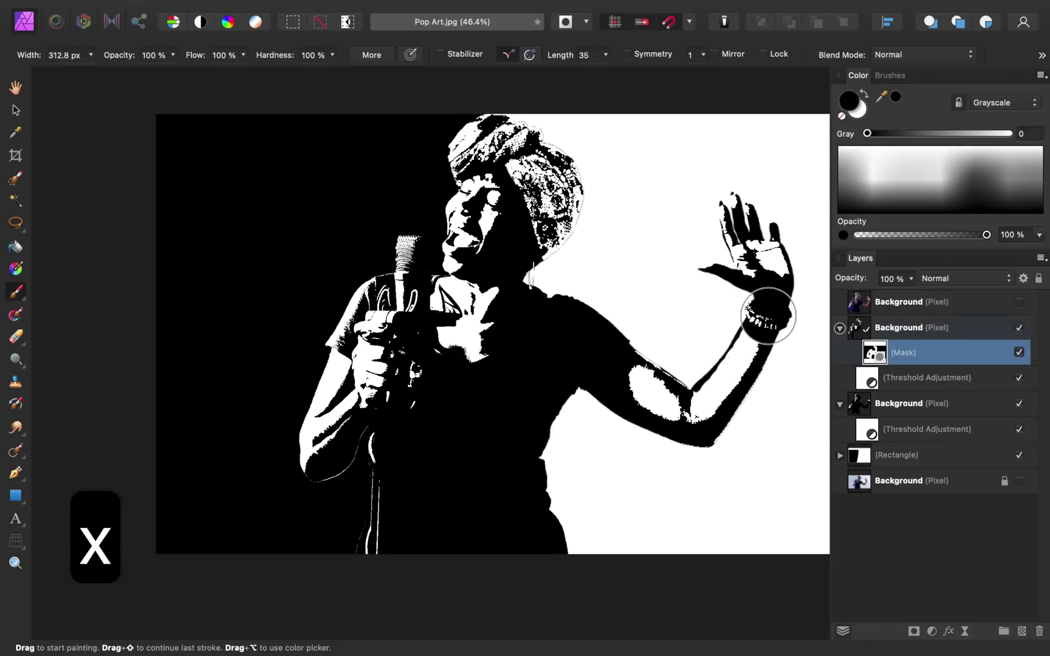
pyautogui.press(']')
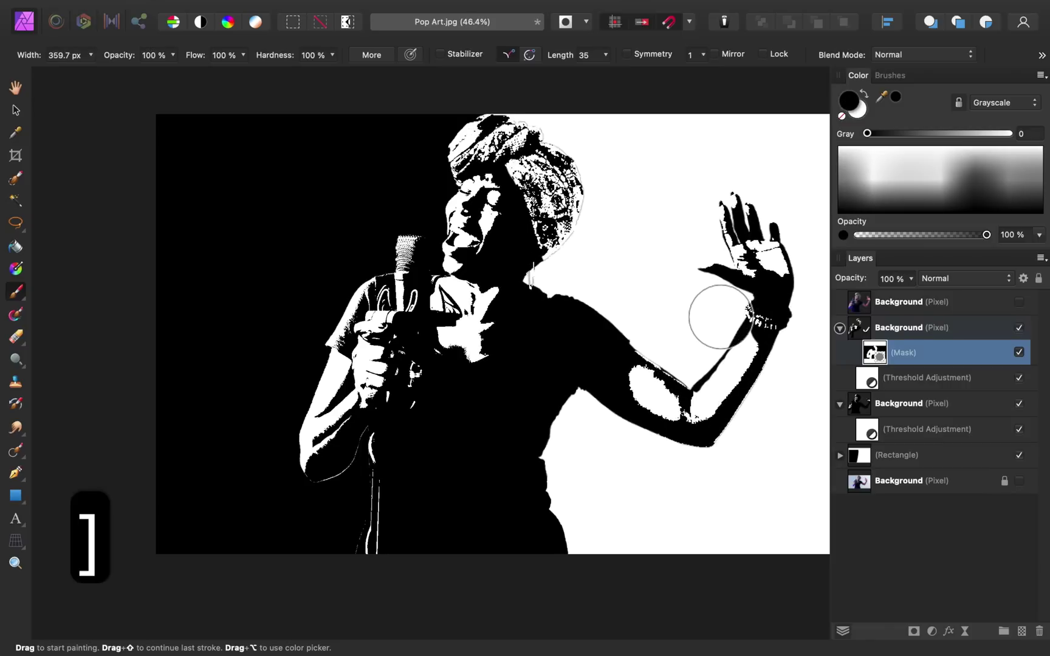
pyautogui.press(']')
pyautogui.press(']')
pyautogui.press(']')
pyautogui.press('[')
pyautogui.press('[')
pyautogui.press('[')
pyautogui.press('[')
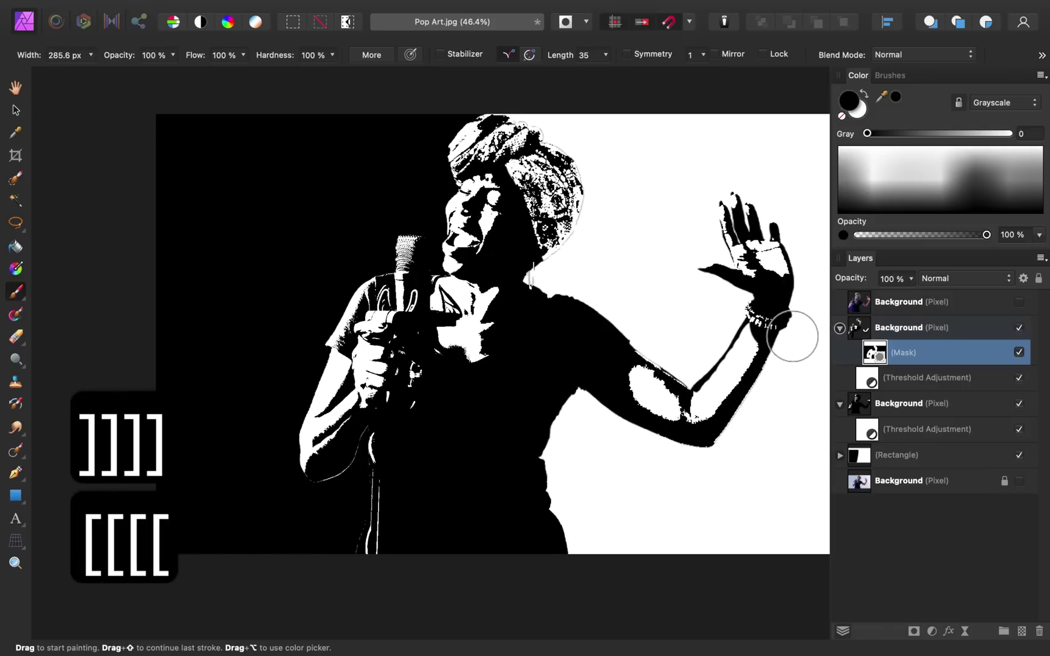
pyautogui.press('[')
pyautogui.press('[')
pyautogui.press('[')
pyautogui.press('[')
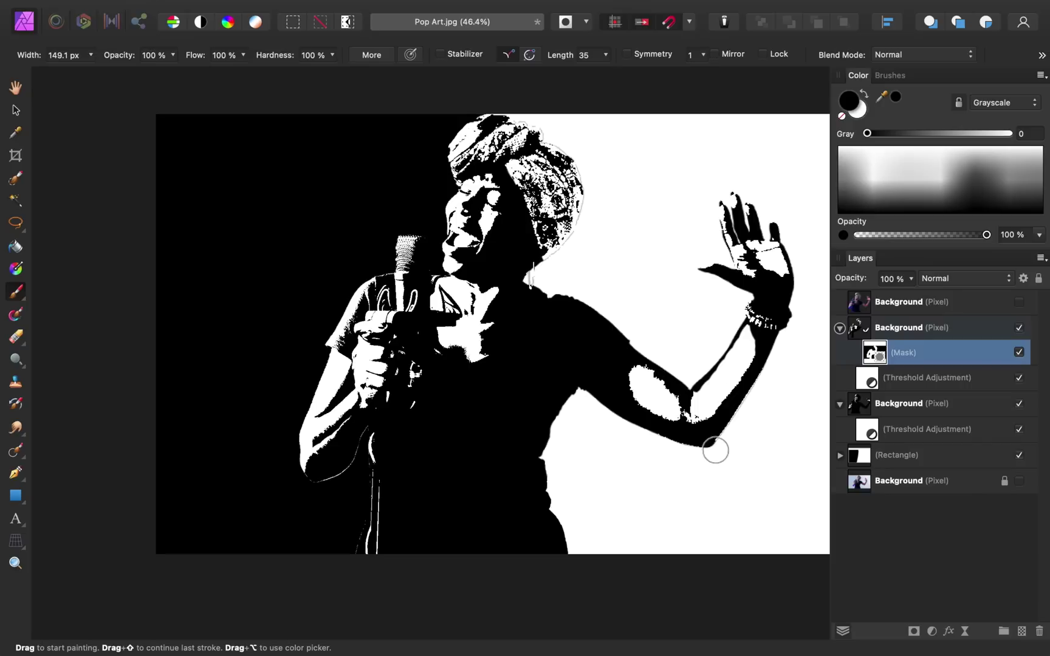
pyautogui.moveTo(715, 450)
pyautogui.mouseDown()
pyautogui.moveTo(787, 347)
pyautogui.moveTo(735, 362)
pyautogui.mouseUp()
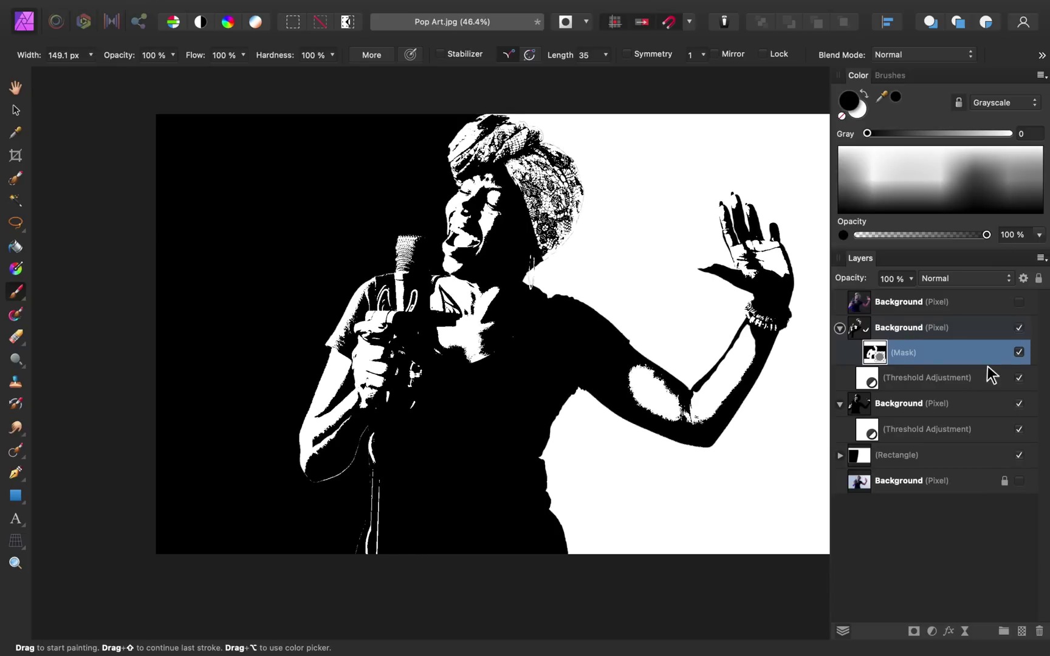
# - Compare the masked layer on and off, collapse it, and select the top colour photo layer
pyautogui.click(1019, 329)
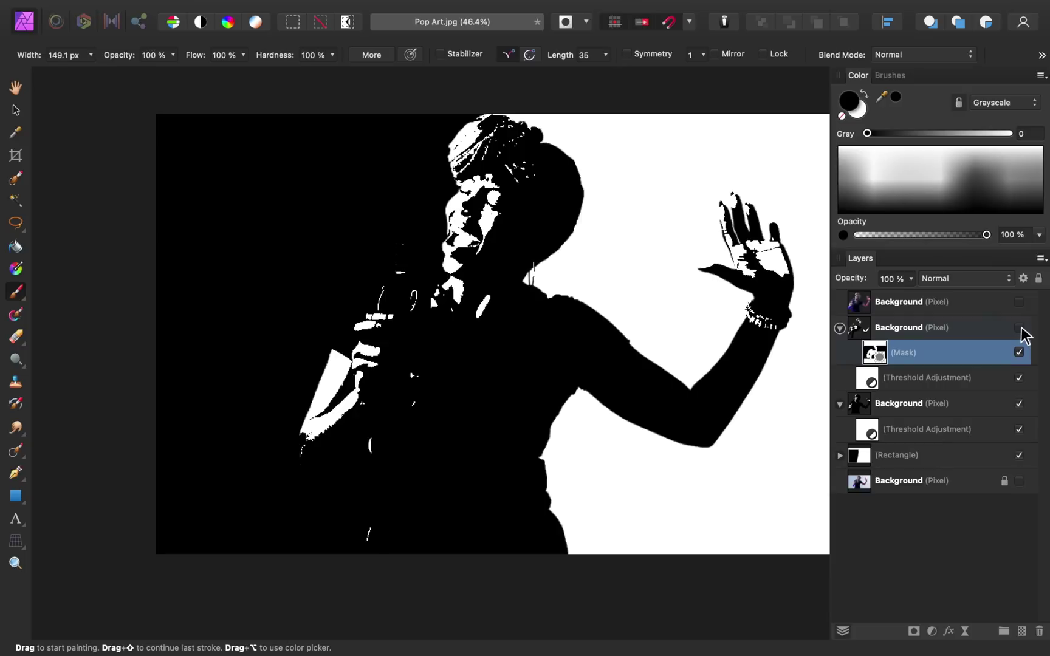
pyautogui.click(1020, 329)
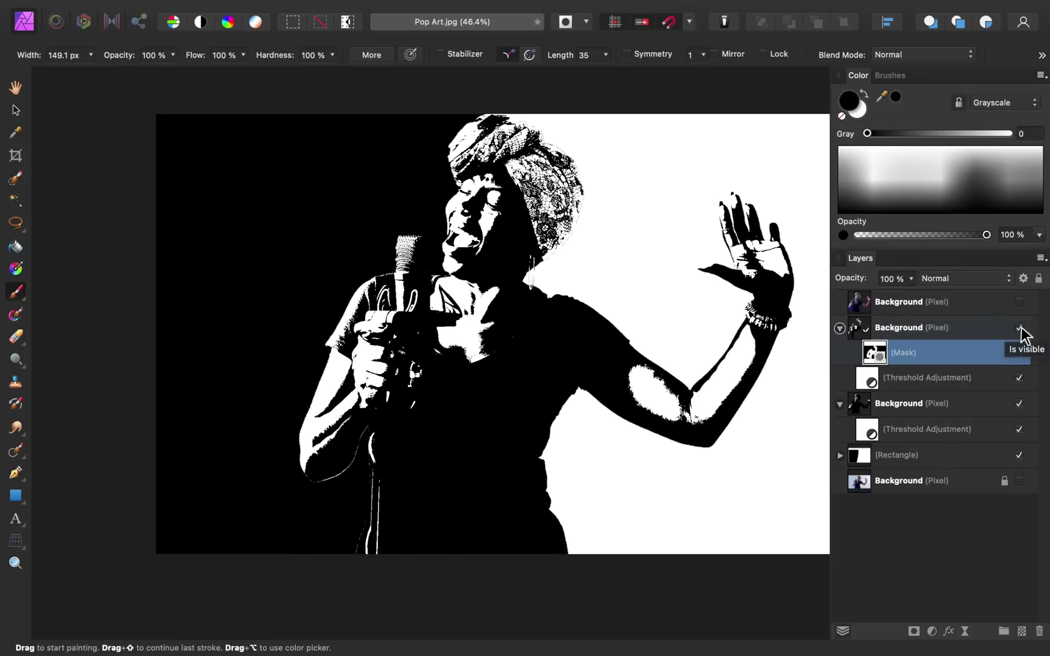
pyautogui.click(839, 328)
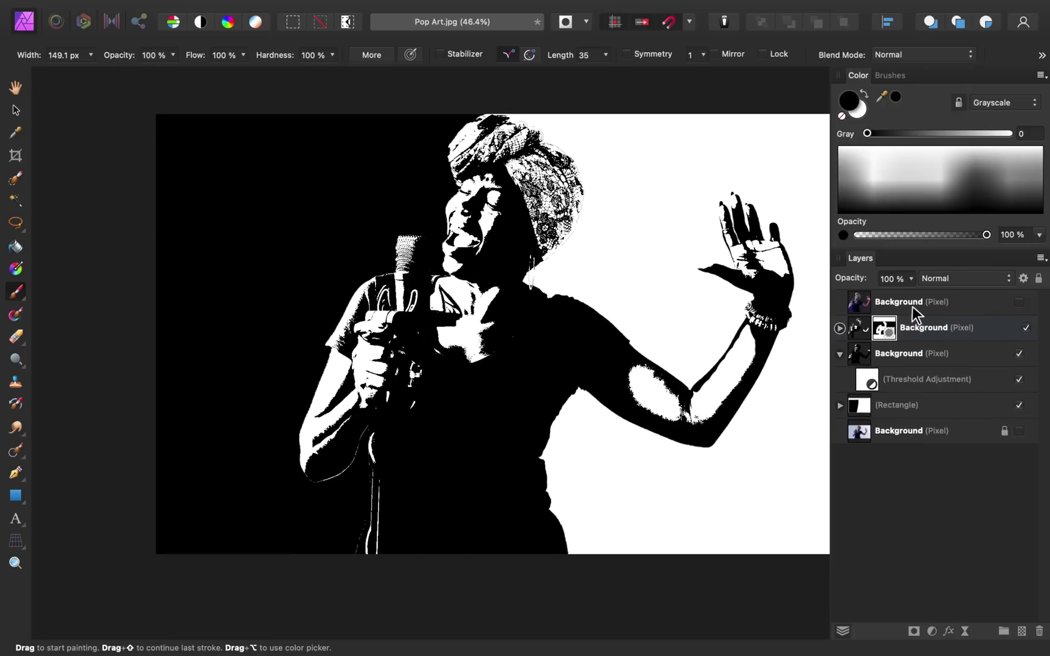
pyautogui.click(970, 304)
# - Show the top colour photo and nest a Threshold adjustment set to 9% inside it
pyautogui.click(1019, 302)
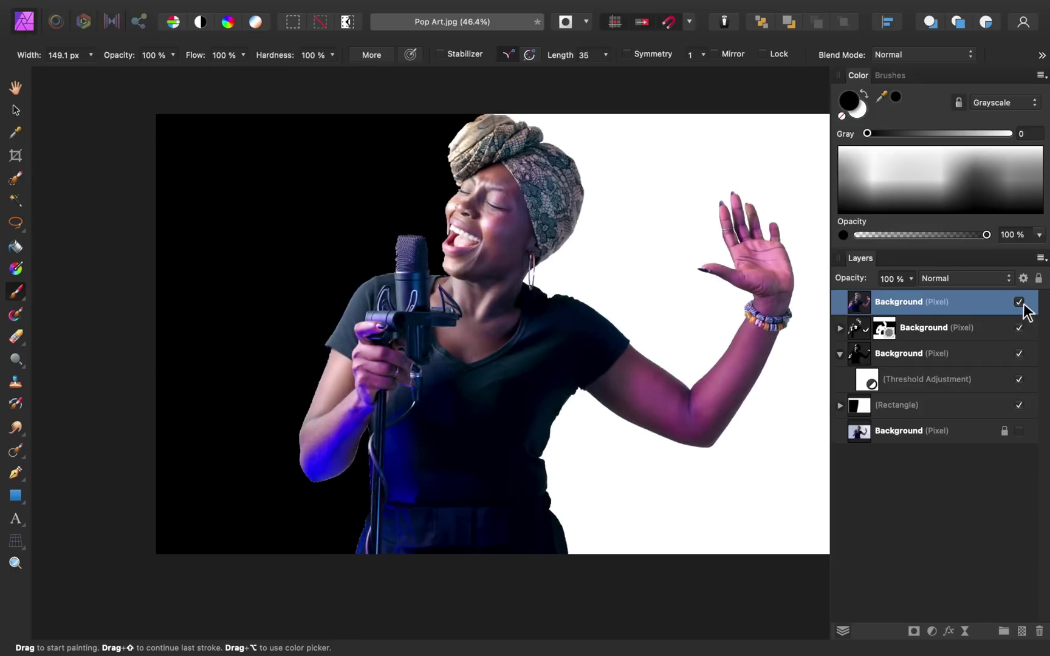
pyautogui.click(931, 631)
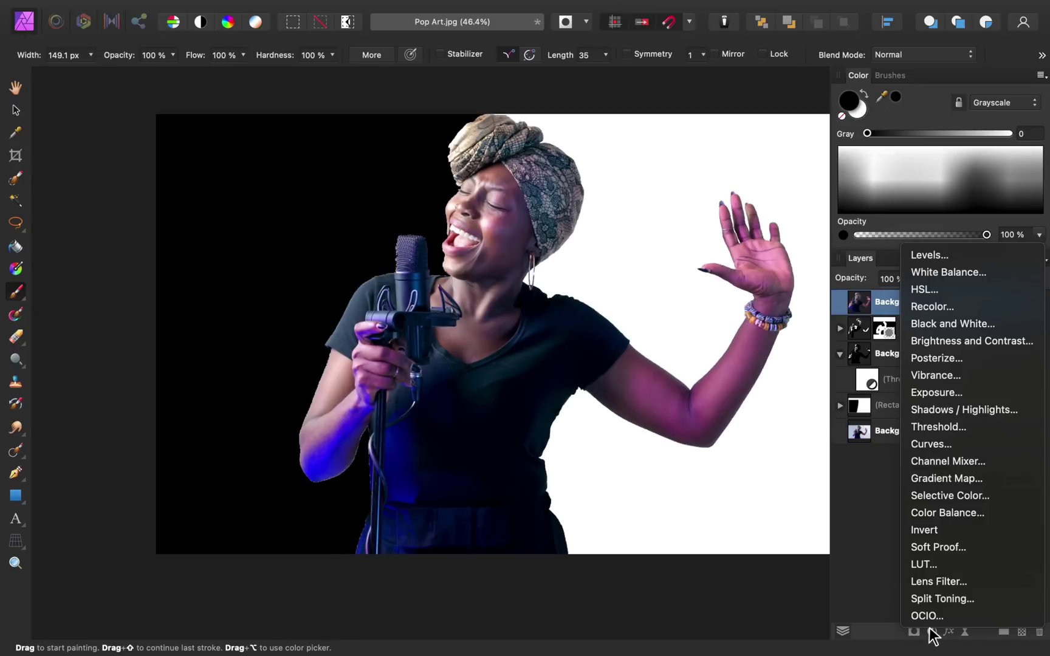
pyautogui.click(969, 432)
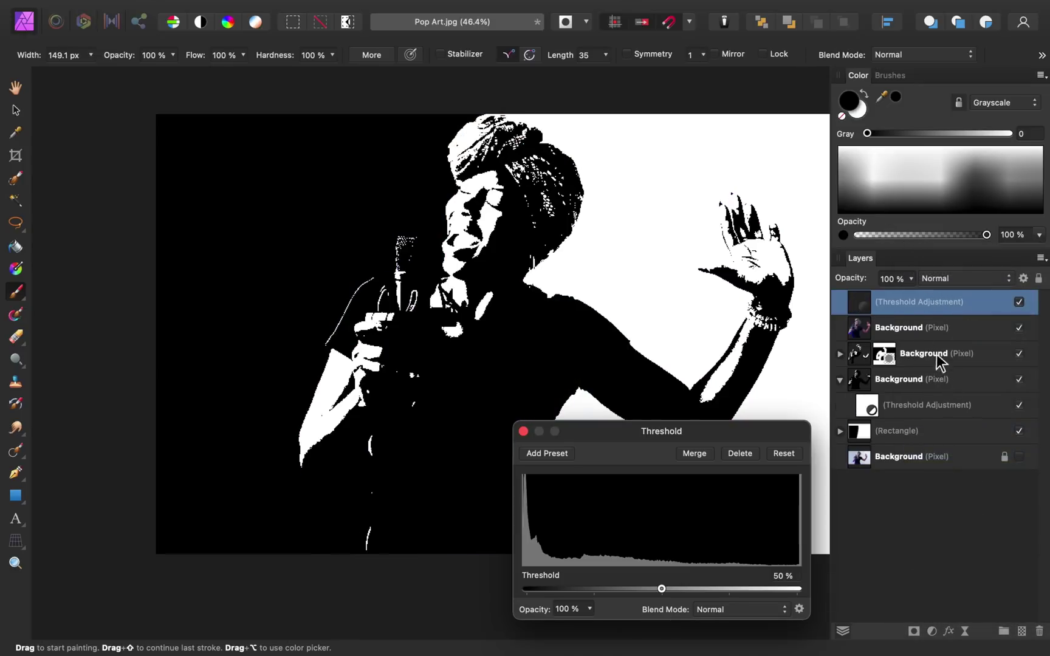
pyautogui.moveTo(888, 302); pyautogui.dragTo(952, 339)
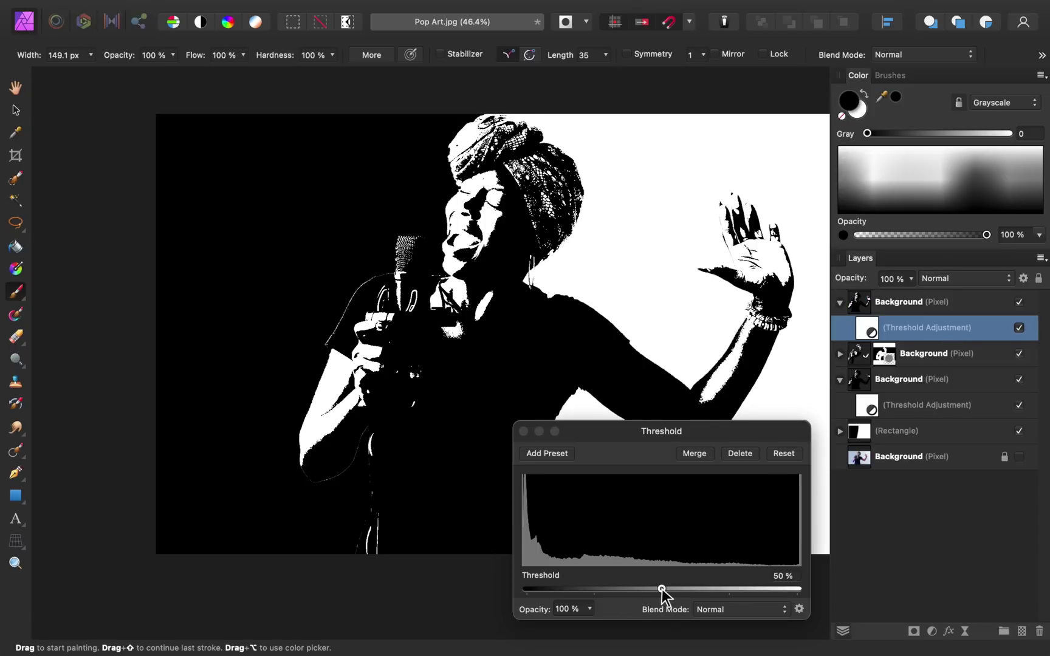
pyautogui.moveTo(662, 588); pyautogui.dragTo(550, 583)
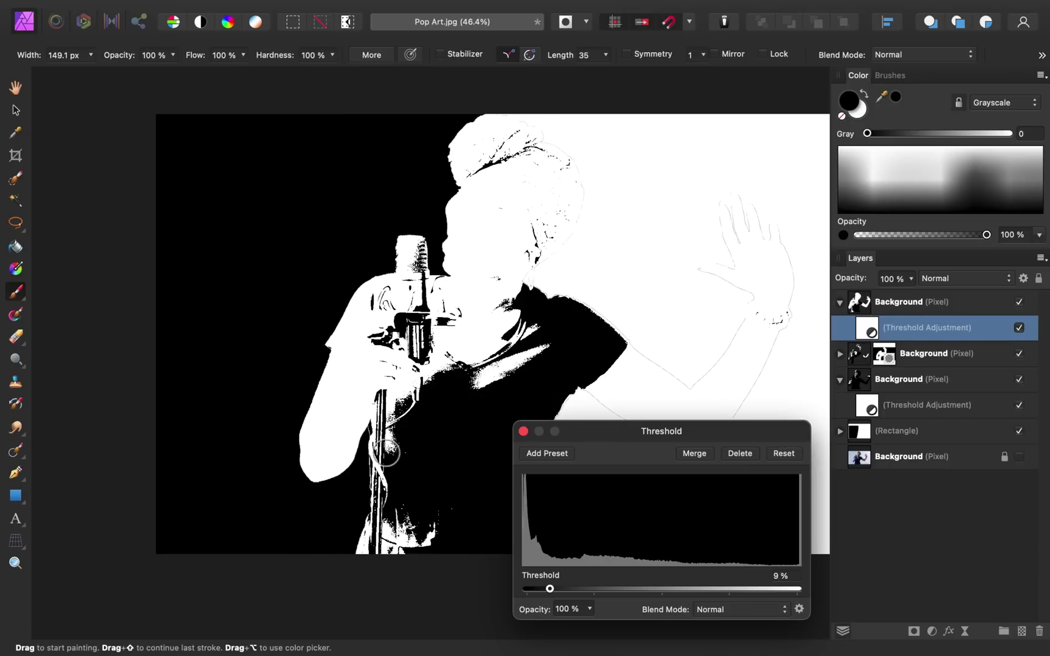
pyautogui.click(524, 431)
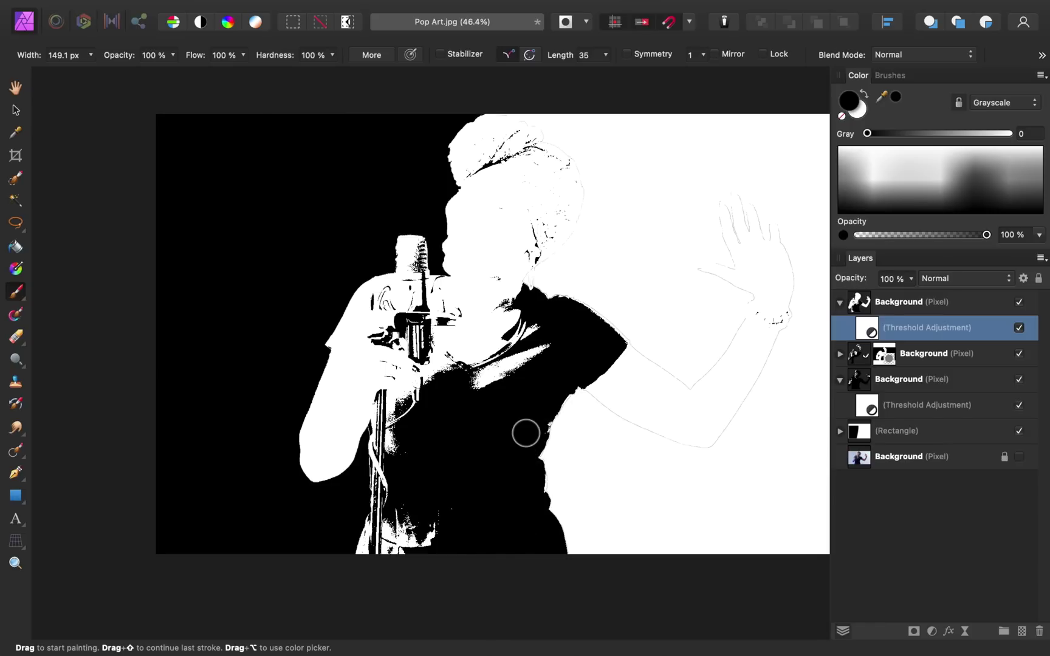
# - Add a mask to the top threshold layer and invert it to hide the layer
pyautogui.click(927, 306)
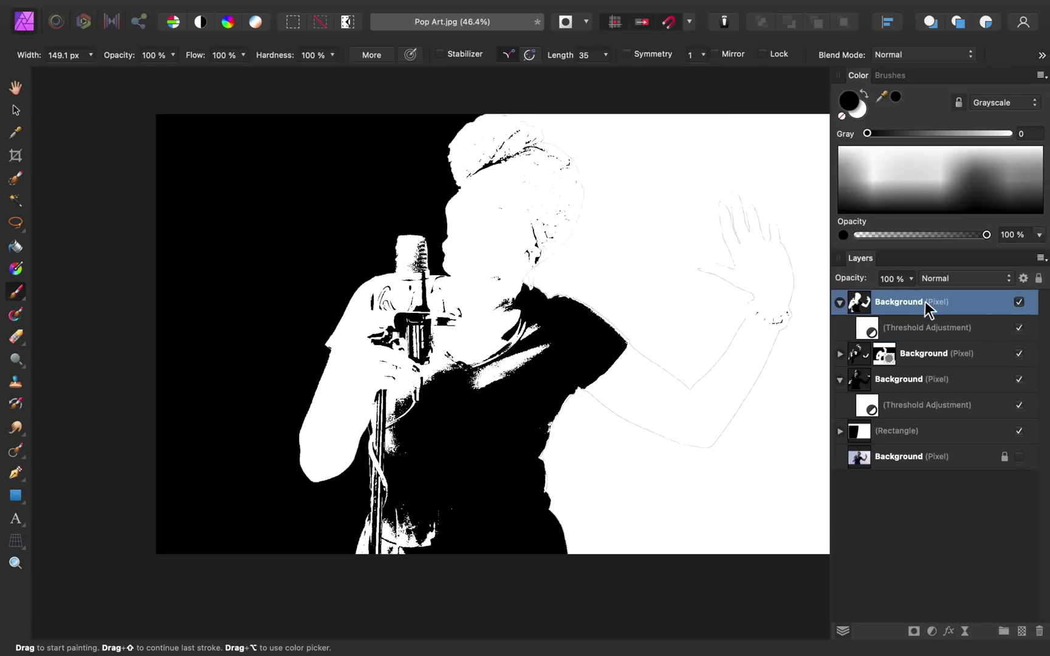
pyautogui.click(913, 631)
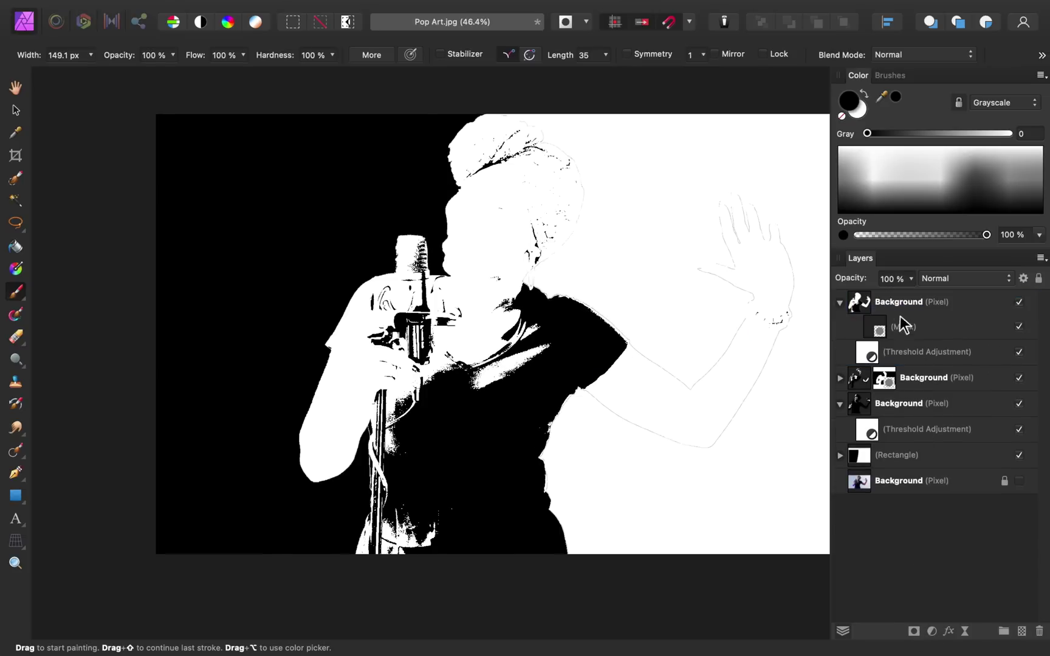
pyautogui.click(871, 330)
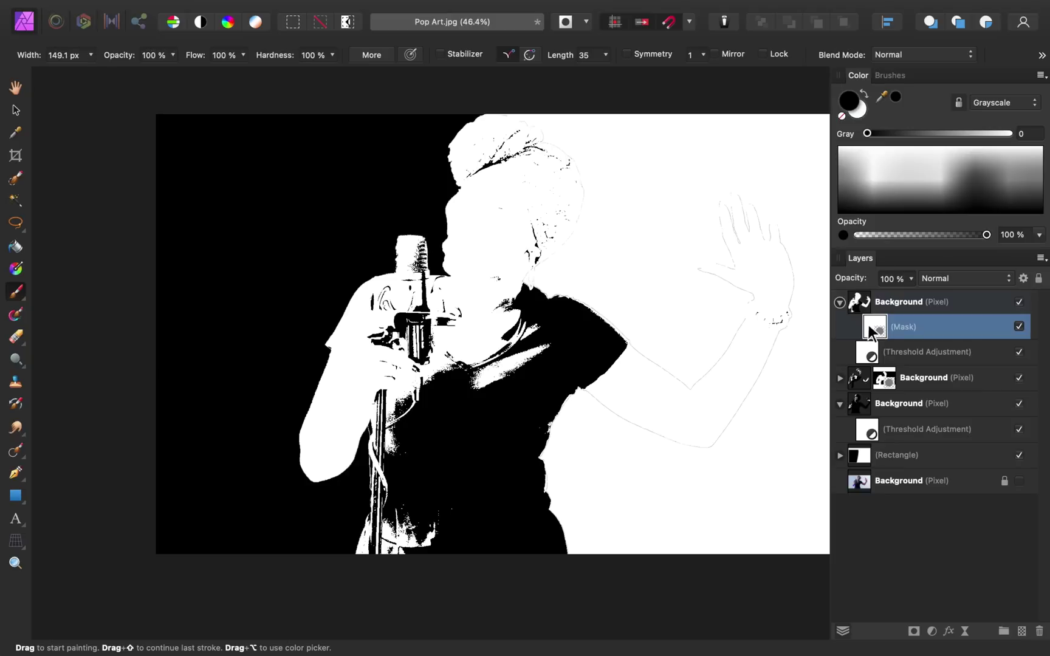
pyautogui.press('super+i')
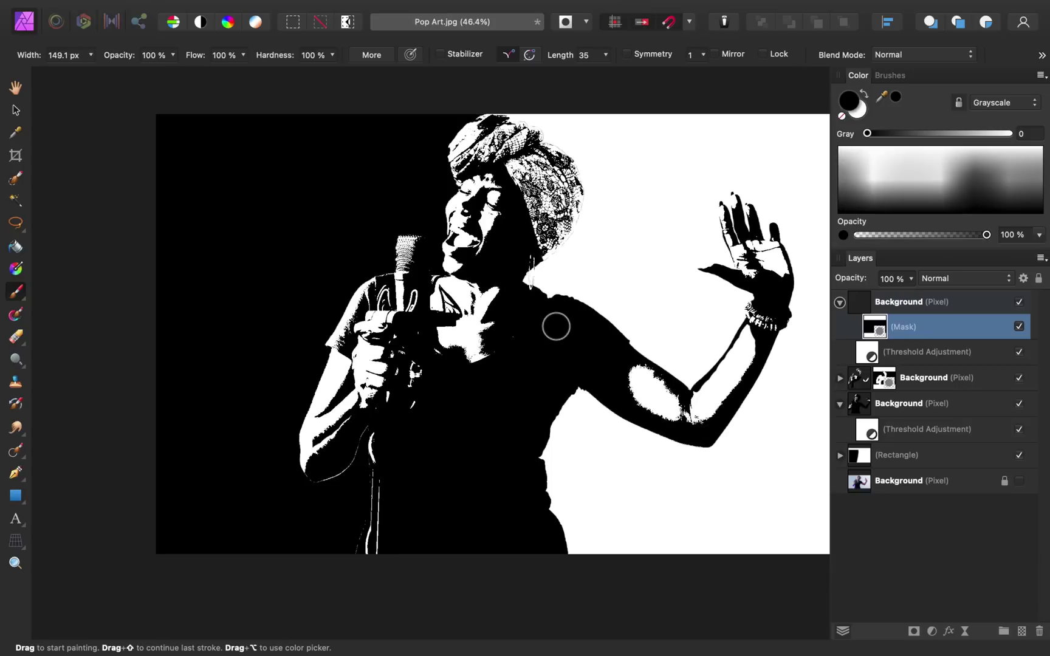
# - Paint white over the singer's chest and along the microphone stand
pyautogui.press('x')
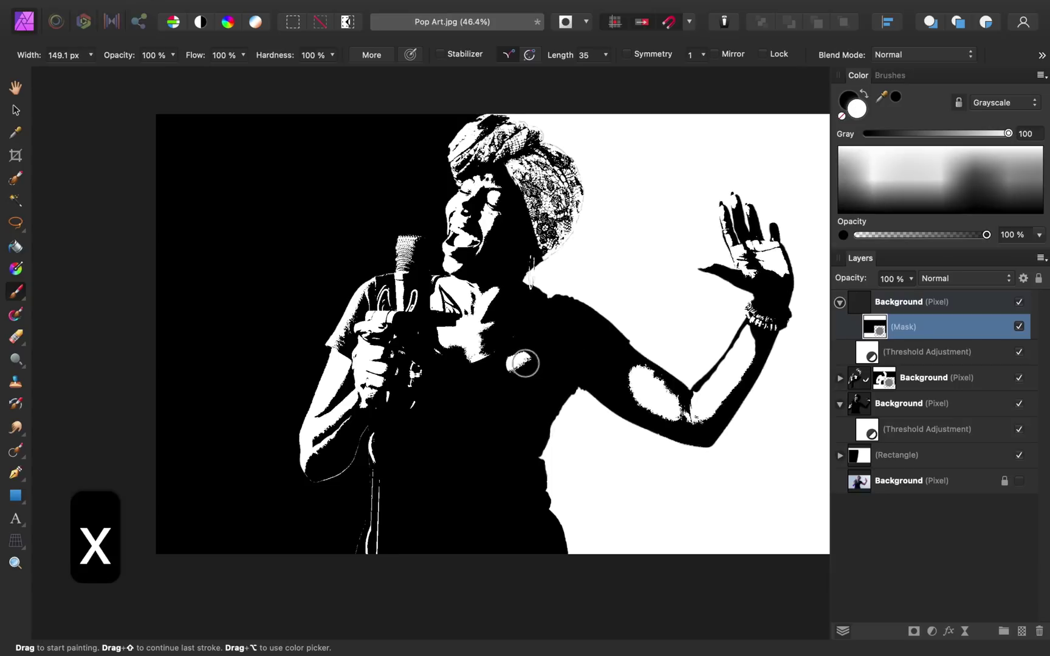
pyautogui.moveTo(560, 346); pyautogui.dragTo(454, 393)
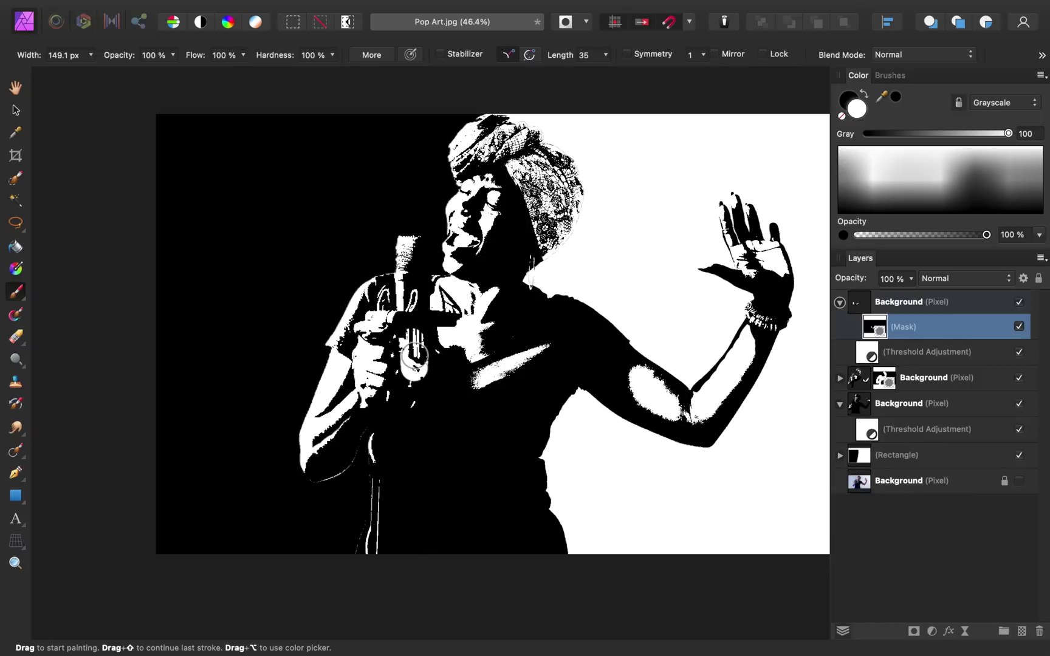
pyautogui.press(']')
pyautogui.press(']')
pyautogui.moveTo(412, 360)
pyautogui.mouseDown()
pyautogui.moveTo(377, 498)
pyautogui.moveTo(375, 593)
pyautogui.mouseUp()
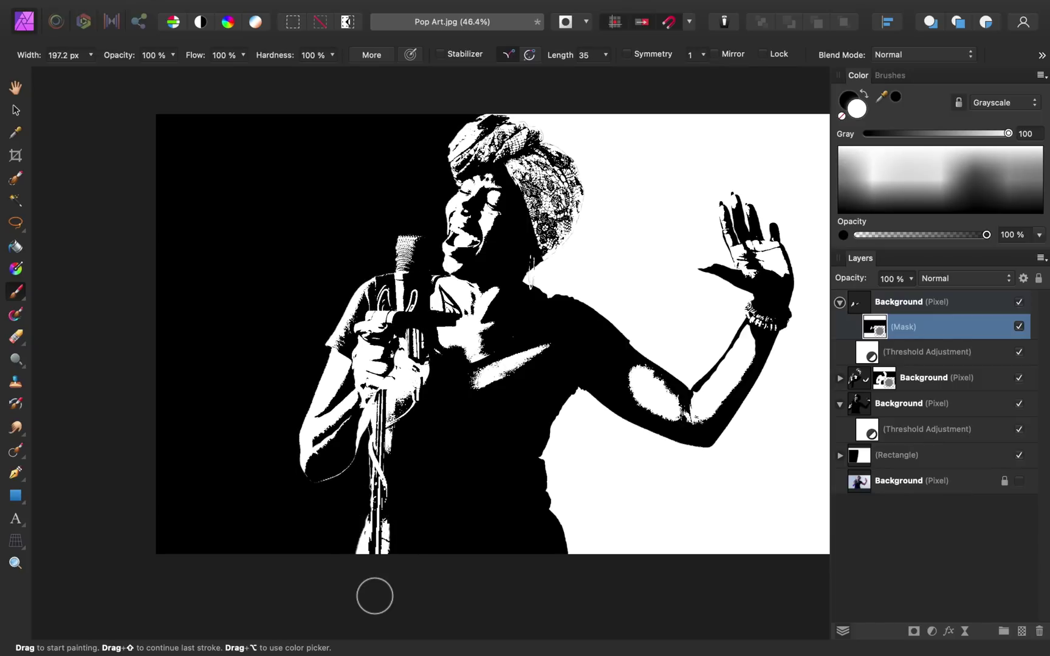
pyautogui.press('x')
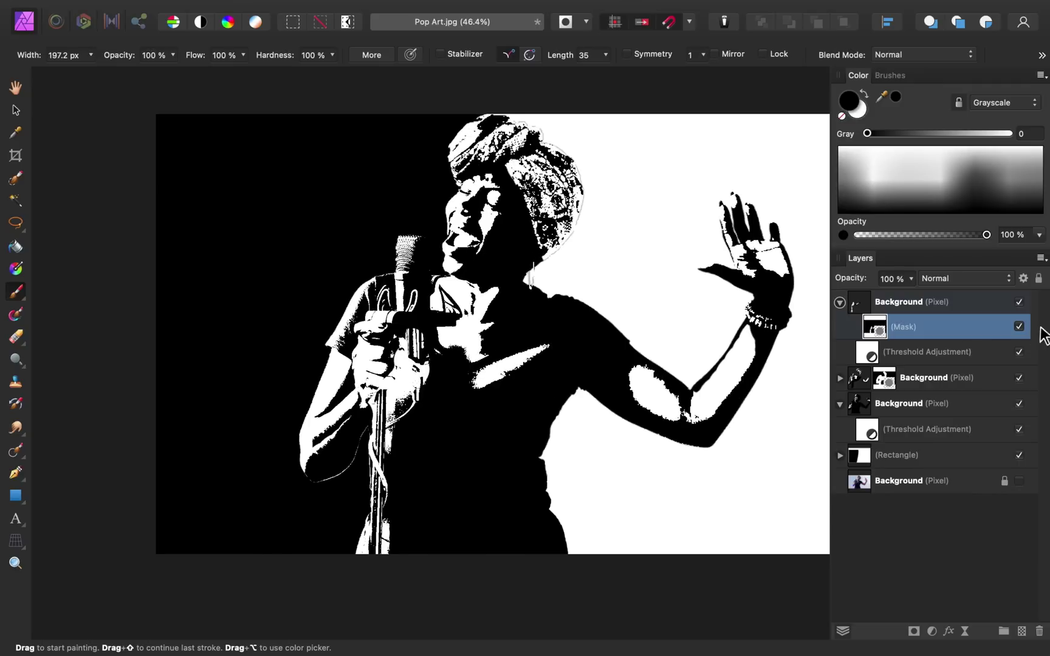
# - Toggle the top layer to compare the result and fit the whole image in the window
pyautogui.click(1020, 304)
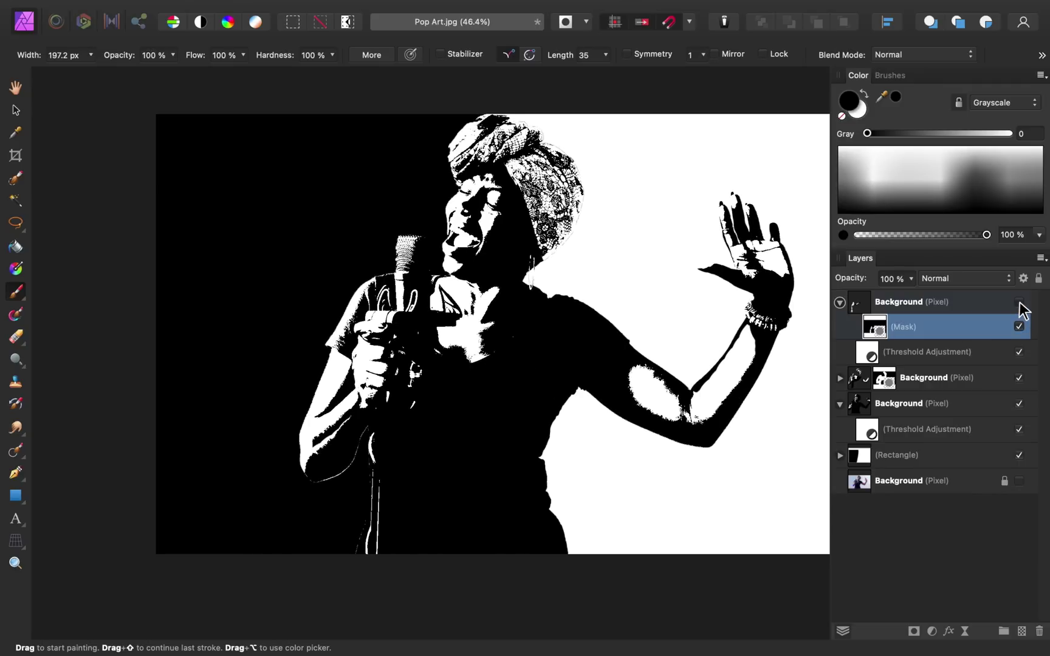
pyautogui.click(1019, 303)
pyautogui.click(1019, 304)
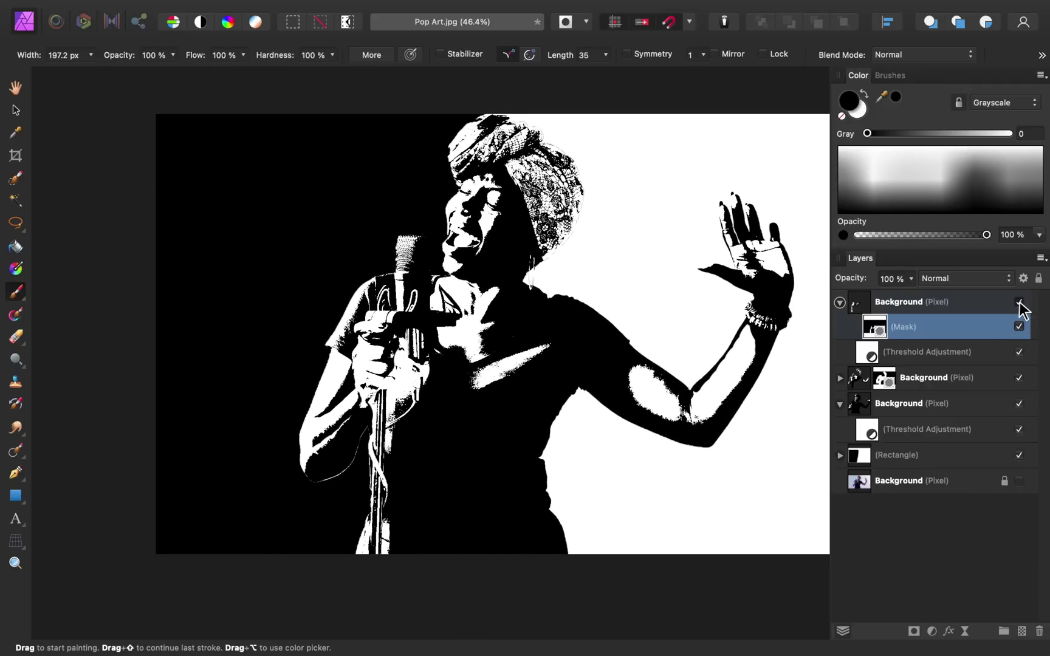
pyautogui.click(1019, 303)
pyautogui.press('super+0')
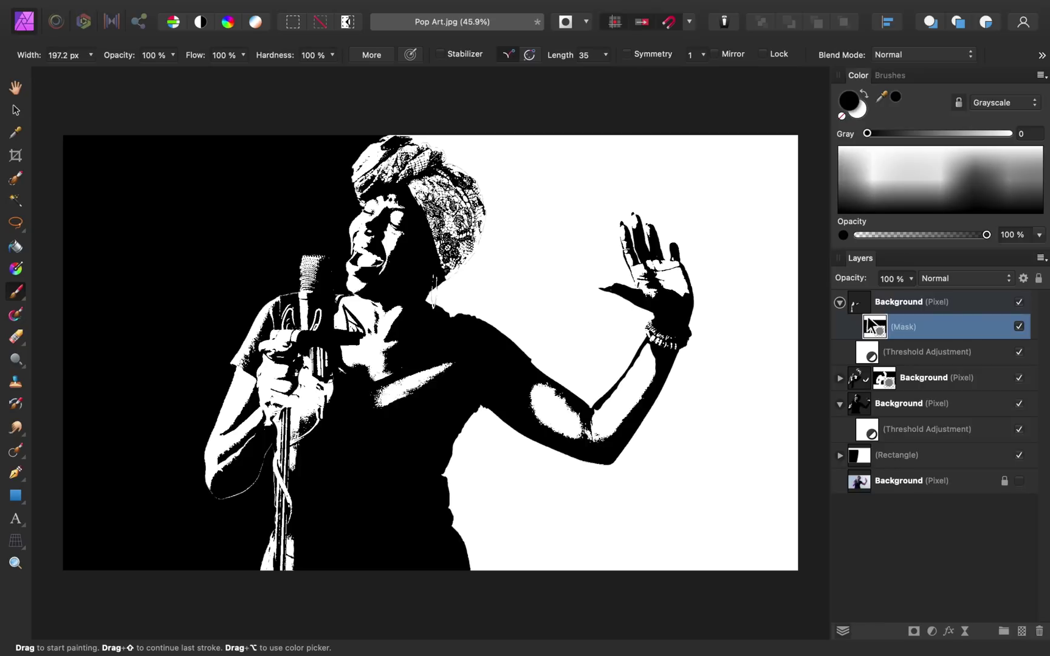
# - Collapse the layer groups and add a Gradient Map adjustment above the top layer
pyautogui.click(839, 303)
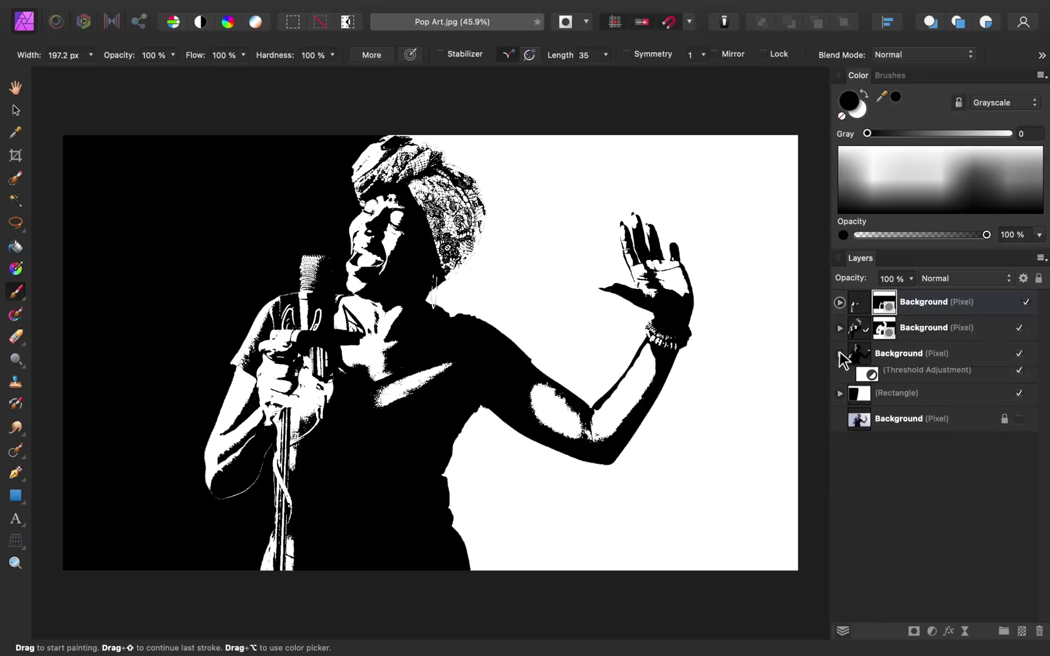
pyautogui.click(838, 351)
pyautogui.click(938, 301)
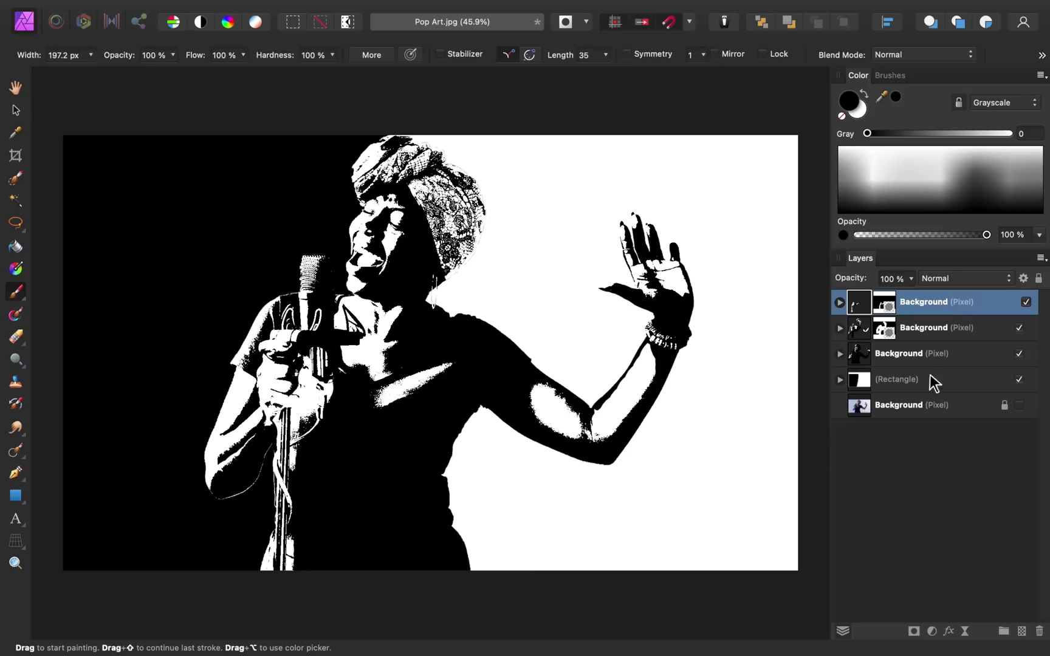
pyautogui.click(931, 631)
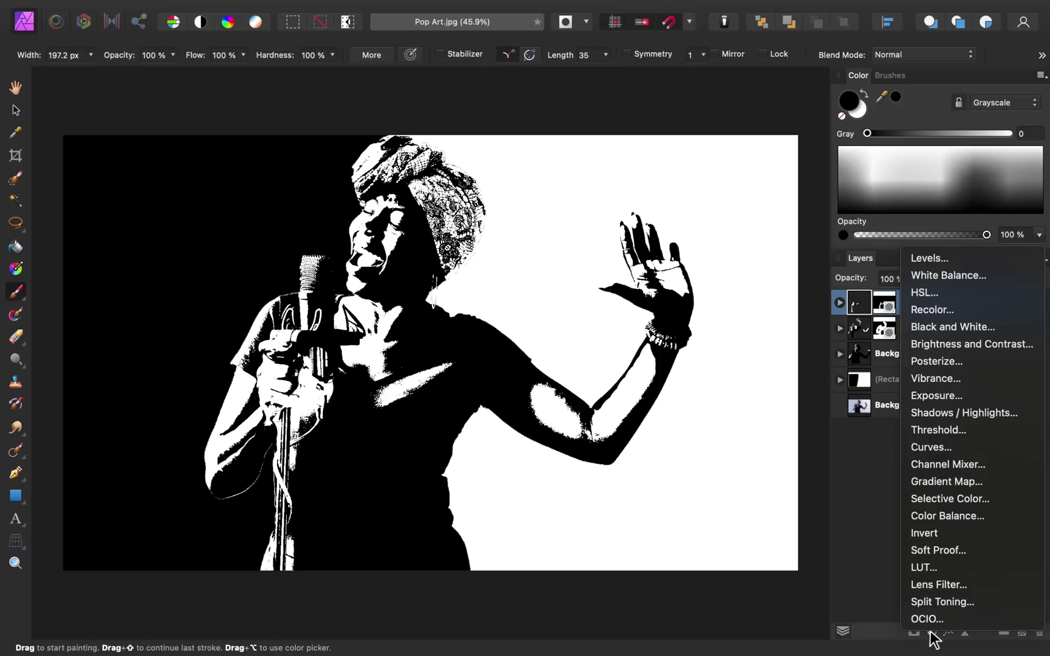
pyautogui.click(998, 483)
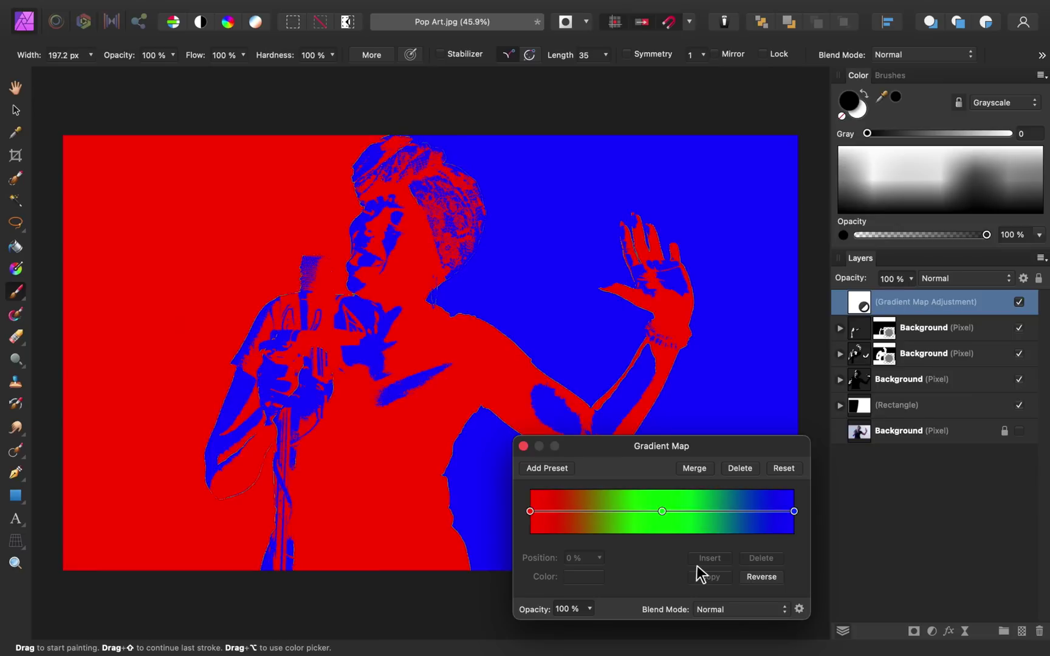
# - Delete the green middle gradient stop, leaving red and blue, and select the left stop
pyautogui.click(662, 513)
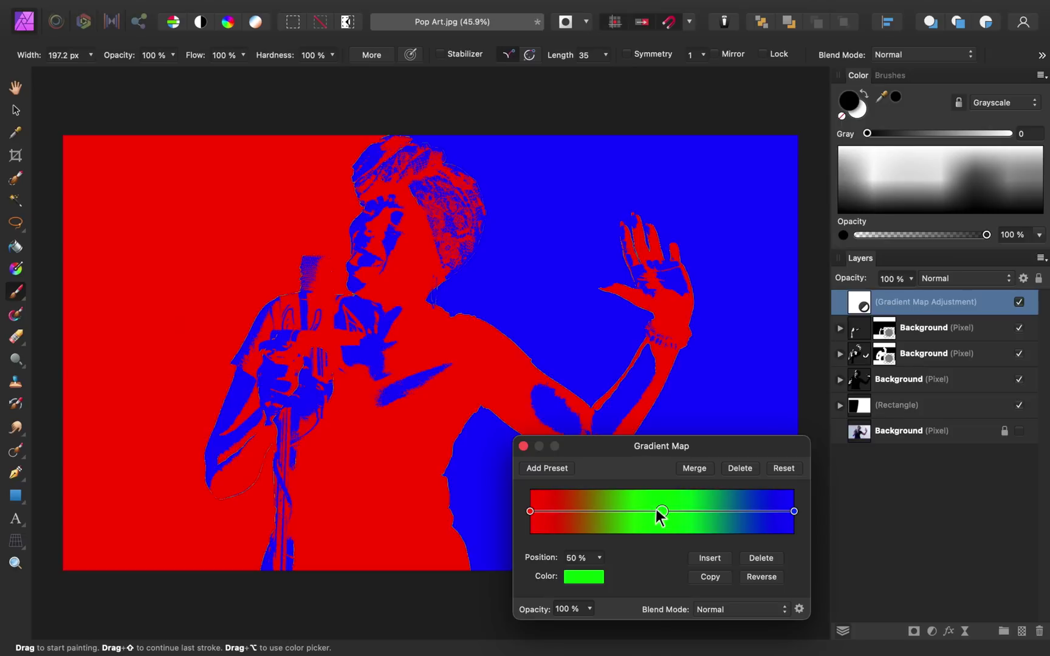
pyautogui.click(757, 559)
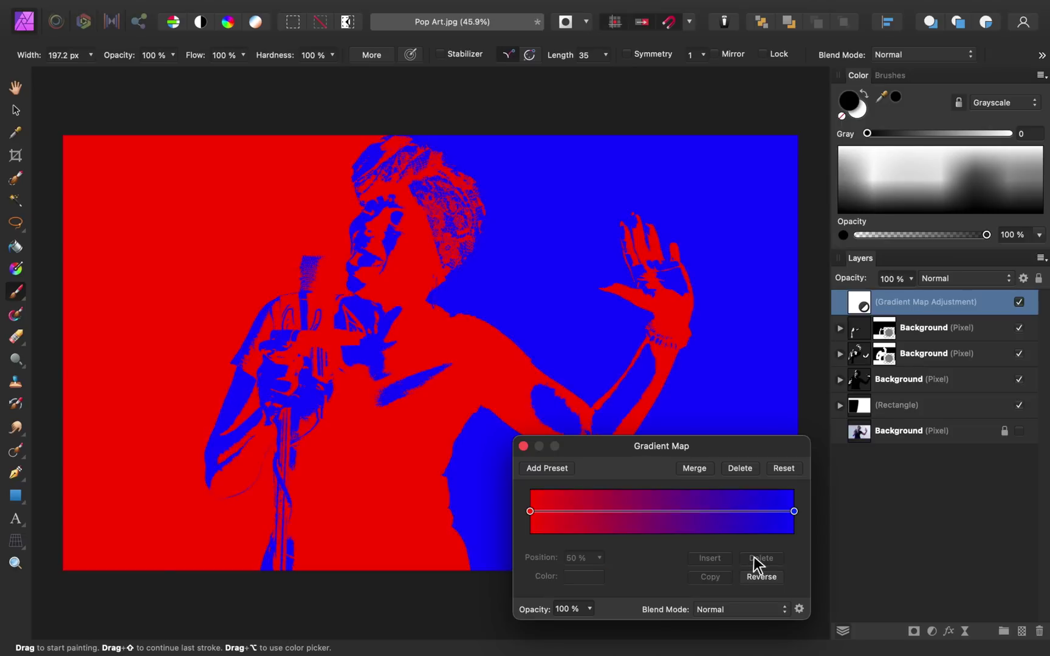
pyautogui.click(530, 511)
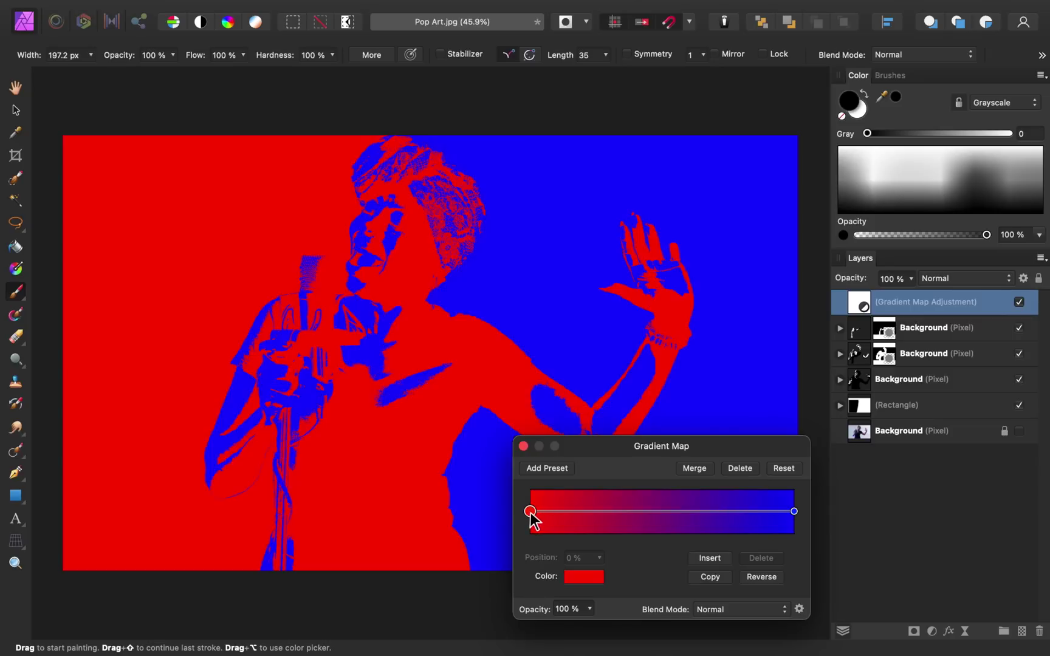
# - Set the left gradient stop to black and the right stop to light cyan (H 179, S 74, L 65)
pyautogui.click(584, 577)
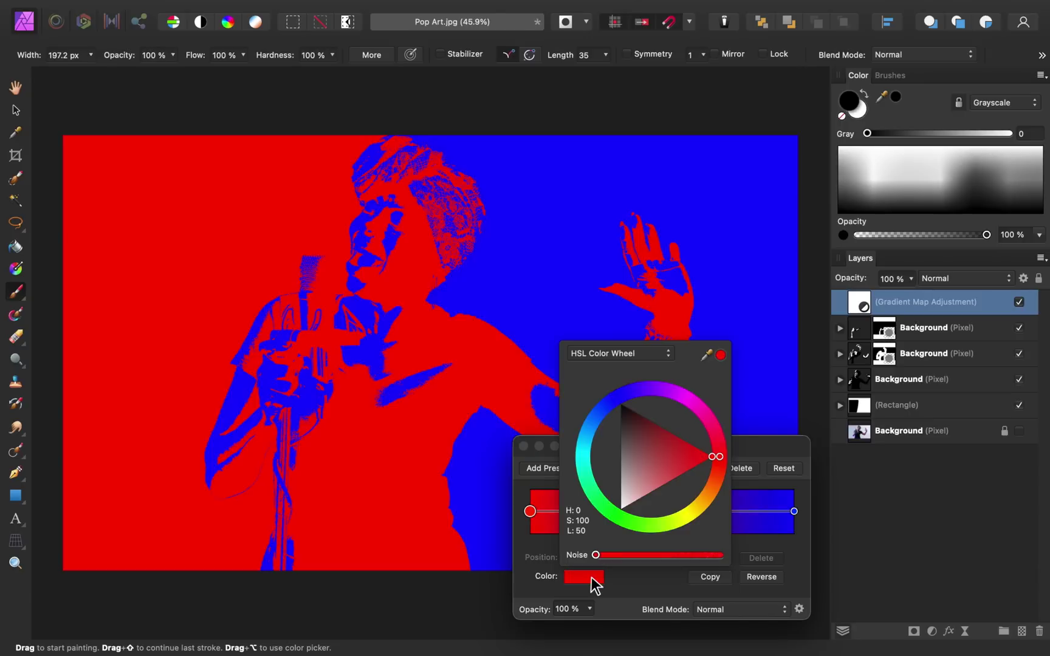
pyautogui.moveTo(637, 445); pyautogui.dragTo(596, 378)
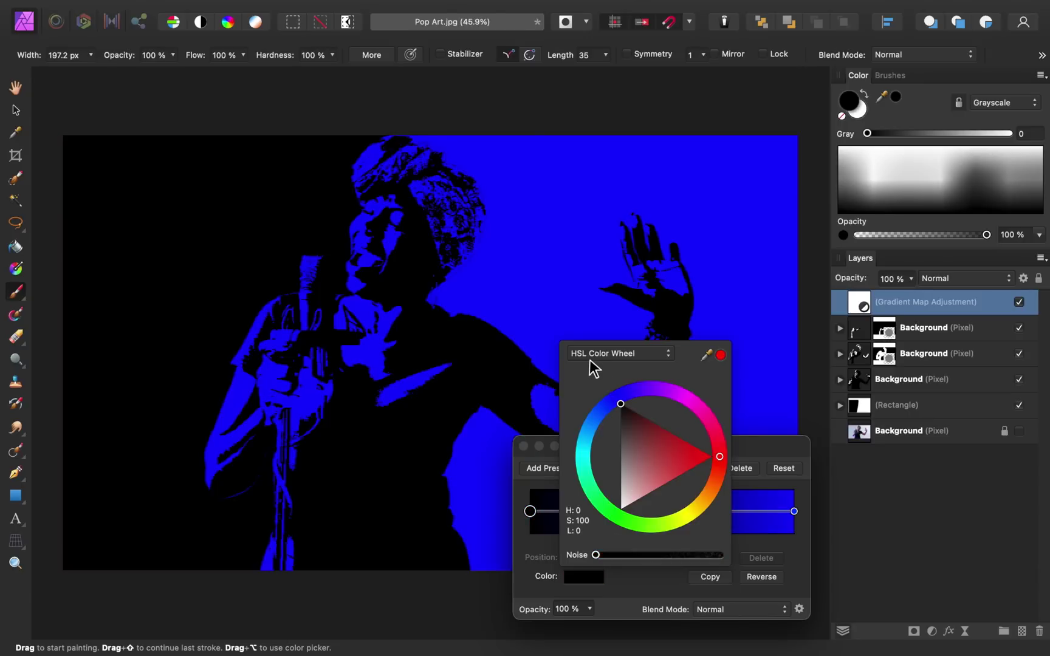
pyautogui.click(793, 512)
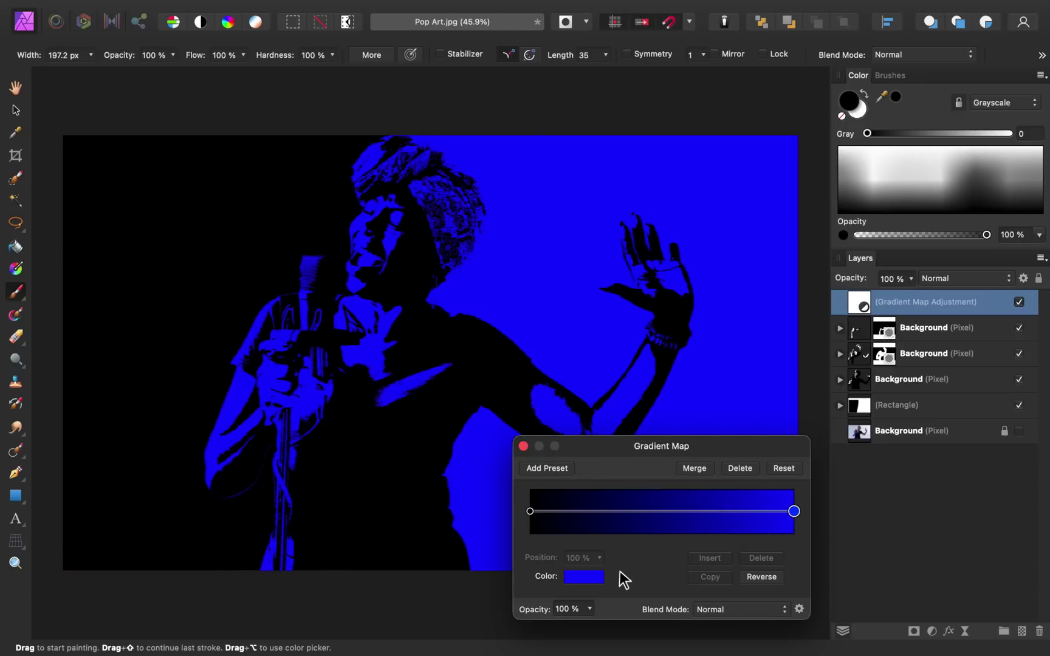
pyautogui.click(584, 577)
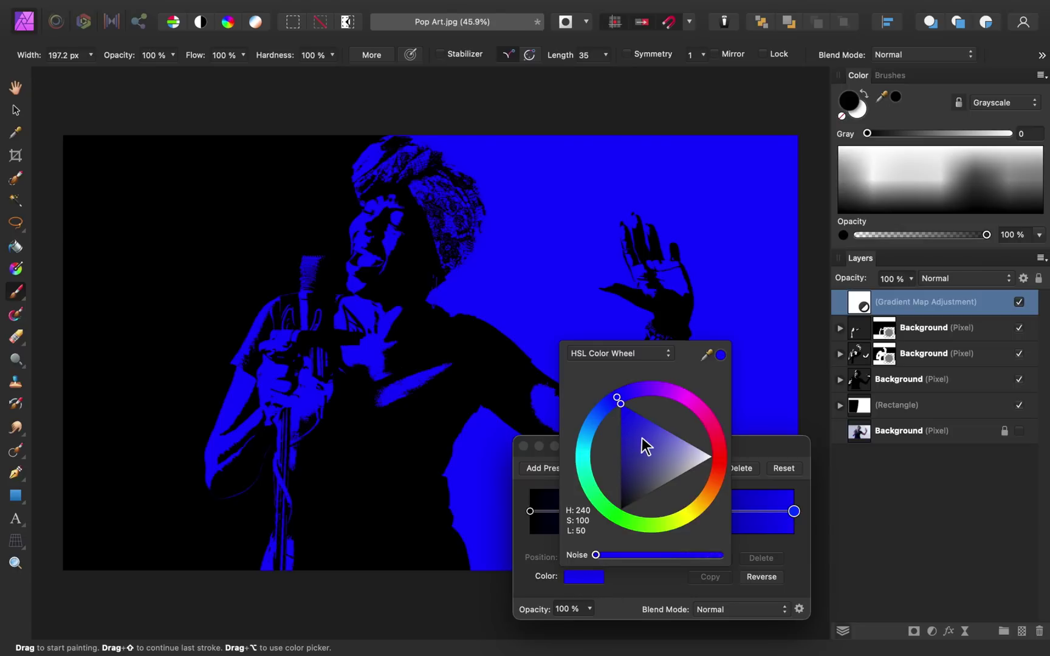
pyautogui.moveTo(644, 443); pyautogui.dragTo(665, 454)
pyautogui.moveTo(587, 429)
pyautogui.mouseDown()
pyautogui.moveTo(600, 418)
pyautogui.moveTo(584, 436)
pyautogui.mouseUp()
pyautogui.moveTo(579, 446)
pyautogui.mouseDown()
pyautogui.moveTo(615, 510)
pyautogui.moveTo(672, 514)
pyautogui.moveTo(708, 478)
pyautogui.moveTo(715, 432)
pyautogui.moveTo(689, 402)
pyautogui.moveTo(640, 391)
pyautogui.moveTo(584, 436)
pyautogui.mouseUp()
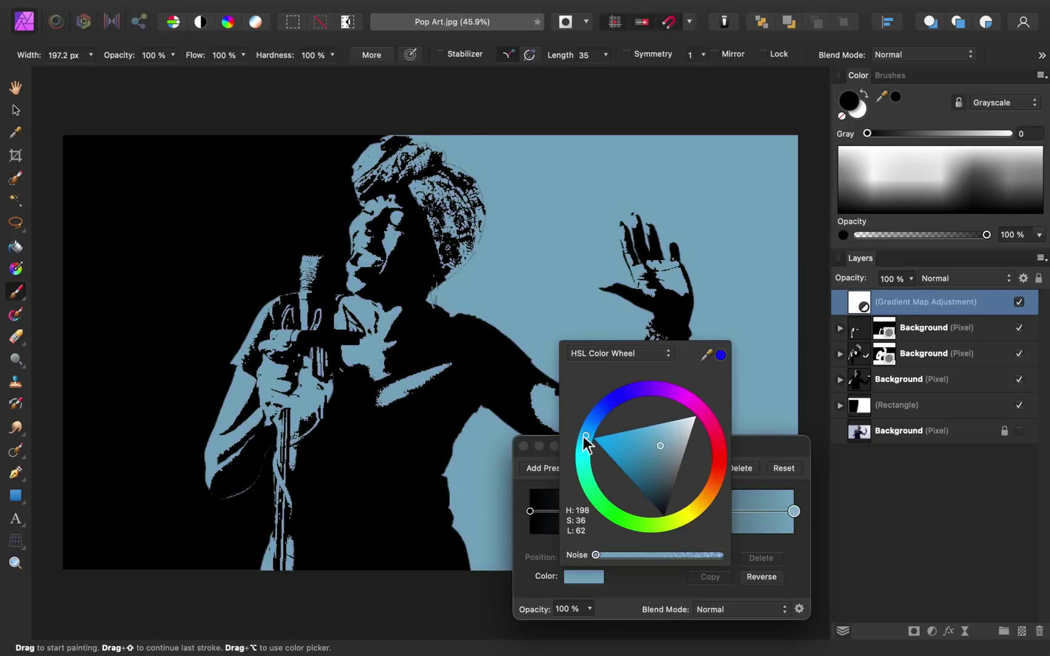
pyautogui.click(657, 446)
pyautogui.moveTo(657, 446); pyautogui.dragTo(580, 456)
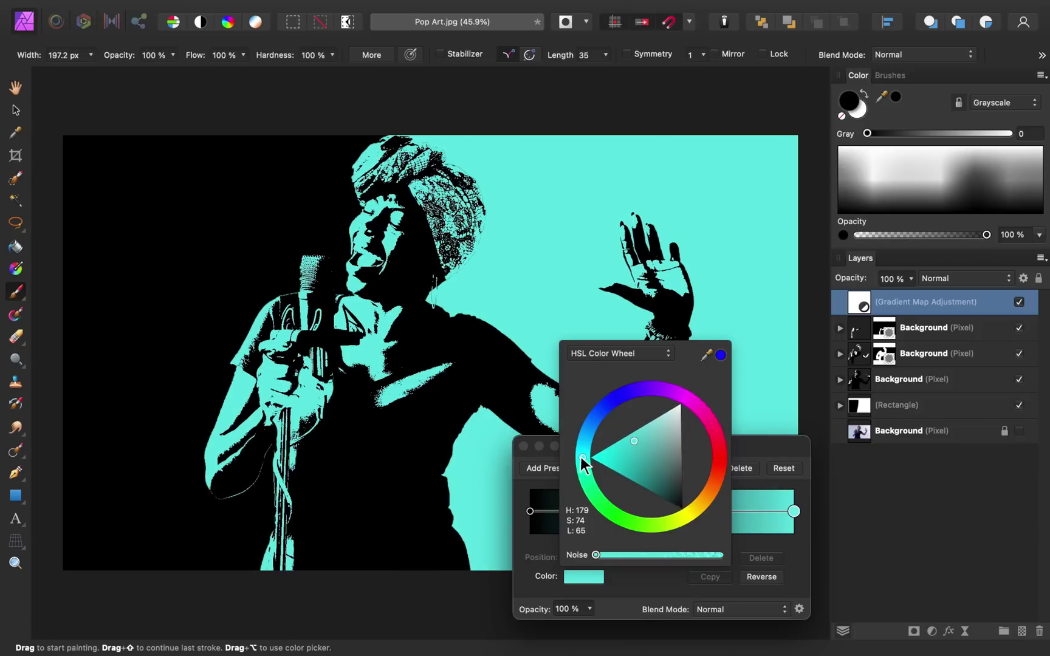
pyautogui.click(523, 447)
pyautogui.click(523, 448)
pyautogui.click(929, 472)
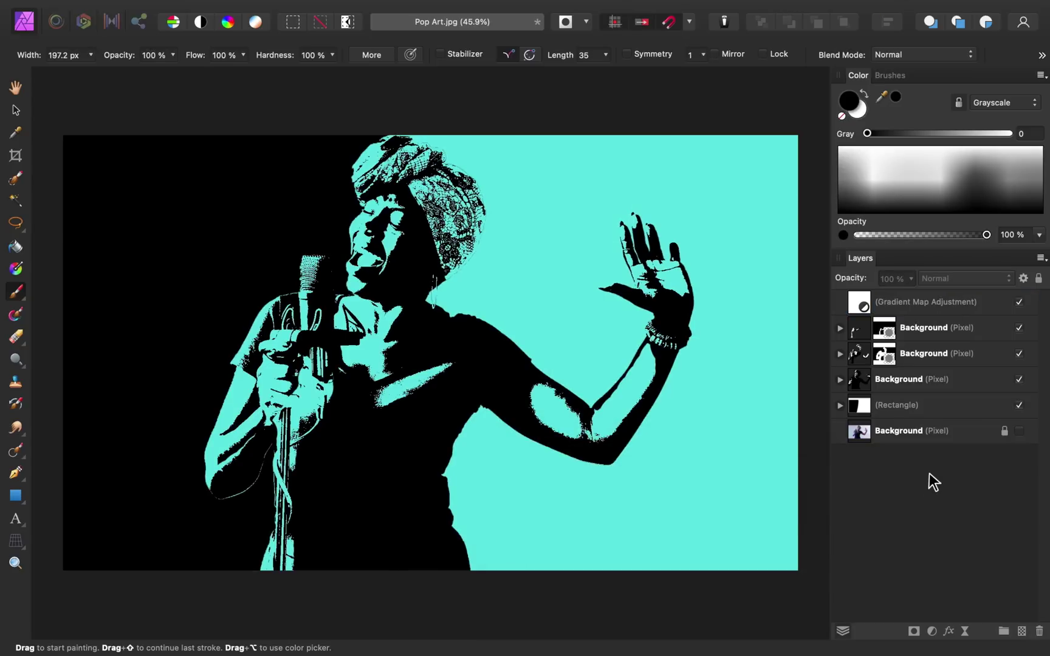
pyautogui.click(932, 404)
pyautogui.keyDown('shift'); pyautogui.click(939, 304); pyautogui.keyUp('shift')
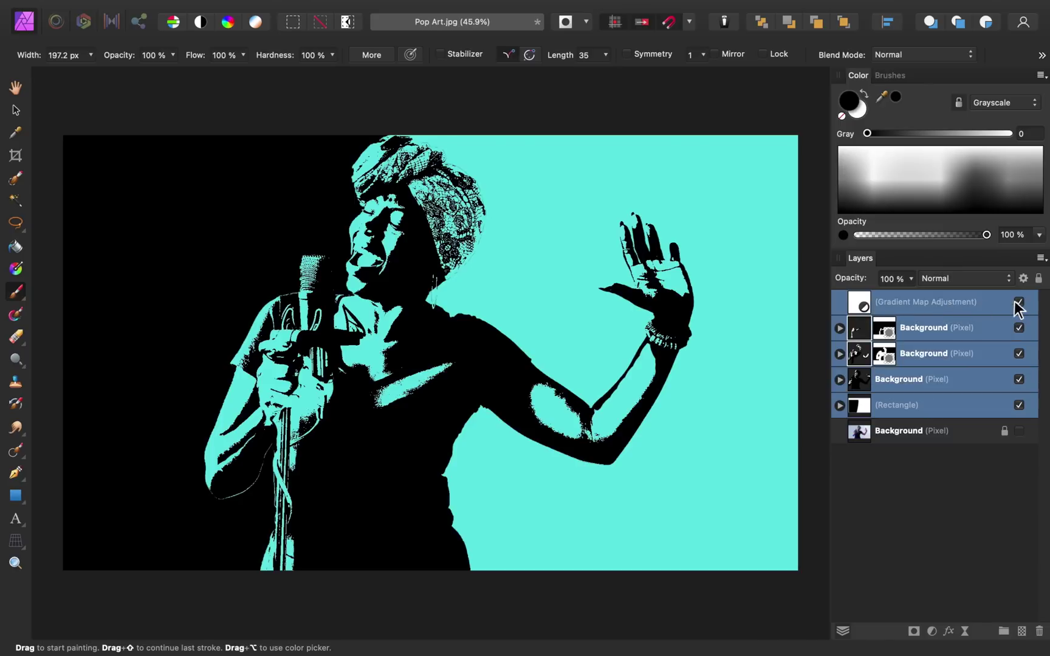
pyautogui.click(1019, 431)
pyautogui.click(1020, 405)
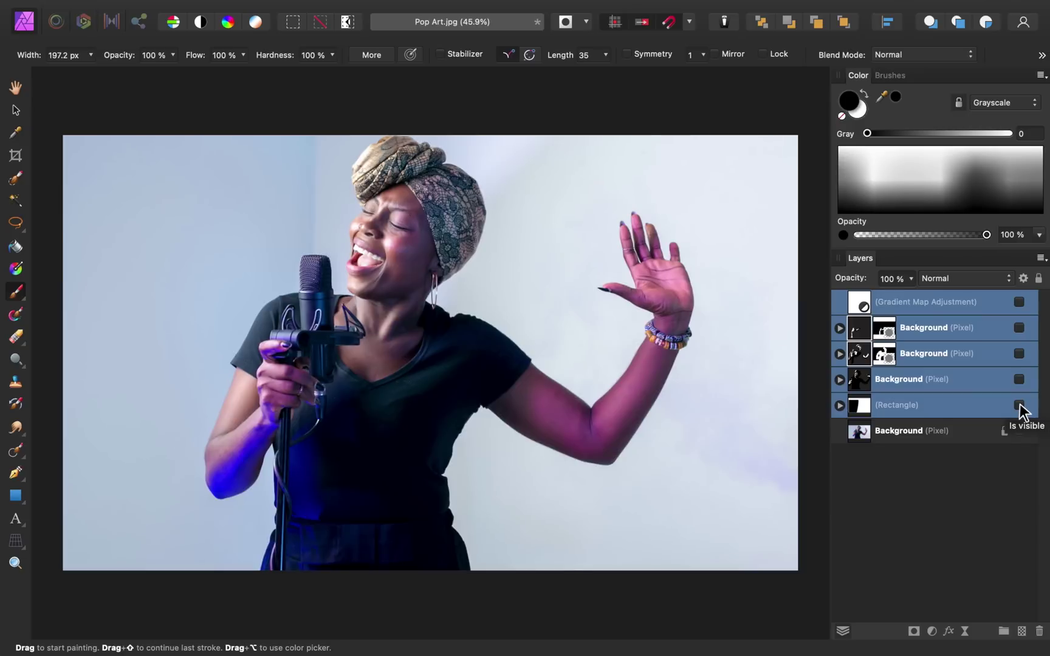
pyautogui.click(1019, 405)
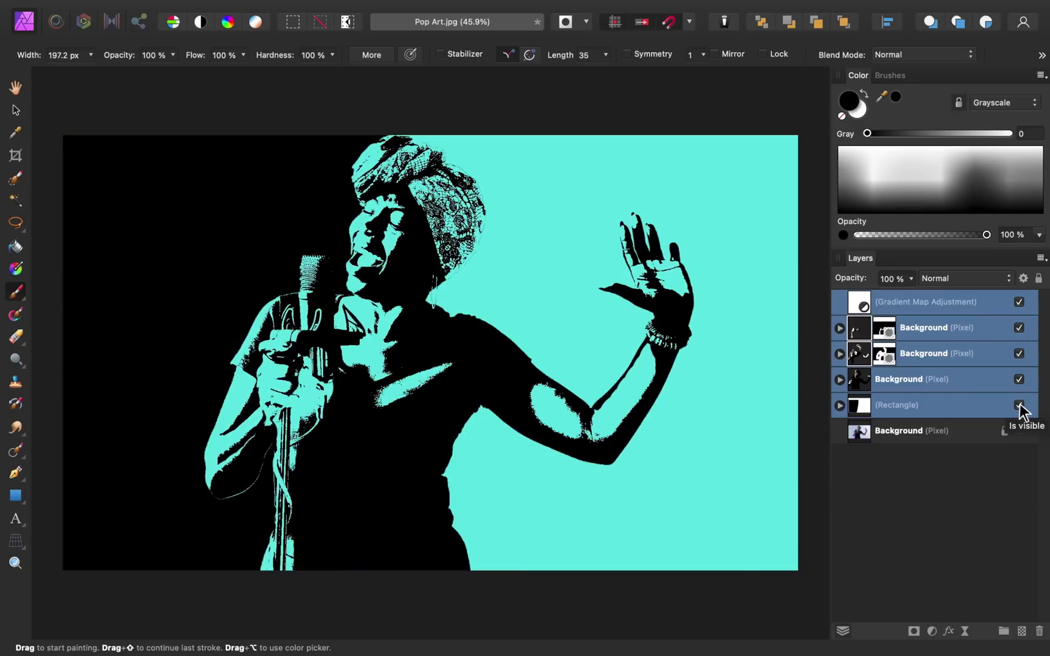